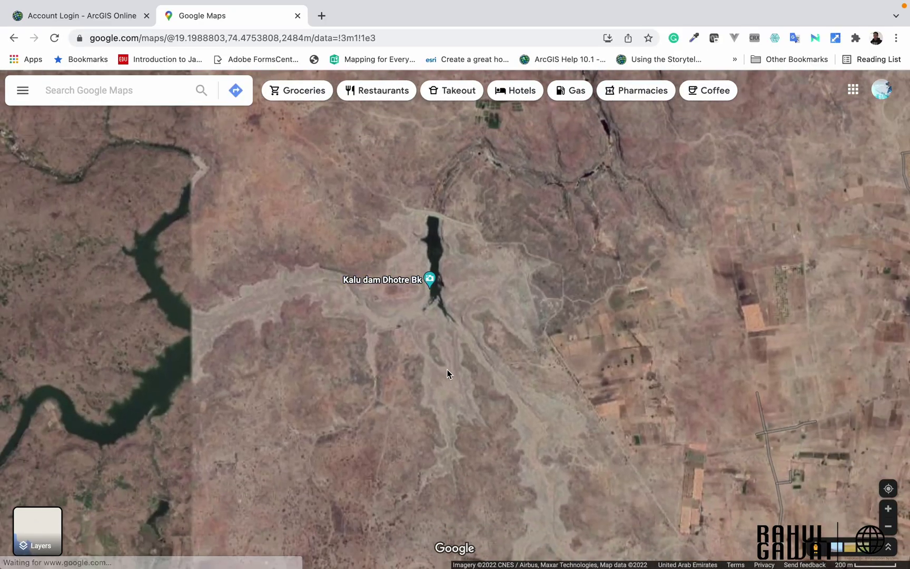
Step: Survey the Kalu dam reservoir and nearby fields in satellite view, then return to ArcGIS Online
scroll(438, 368, right, 5)
scroll(448, 350, up, 2)
scroll(459, 343, up, 5)
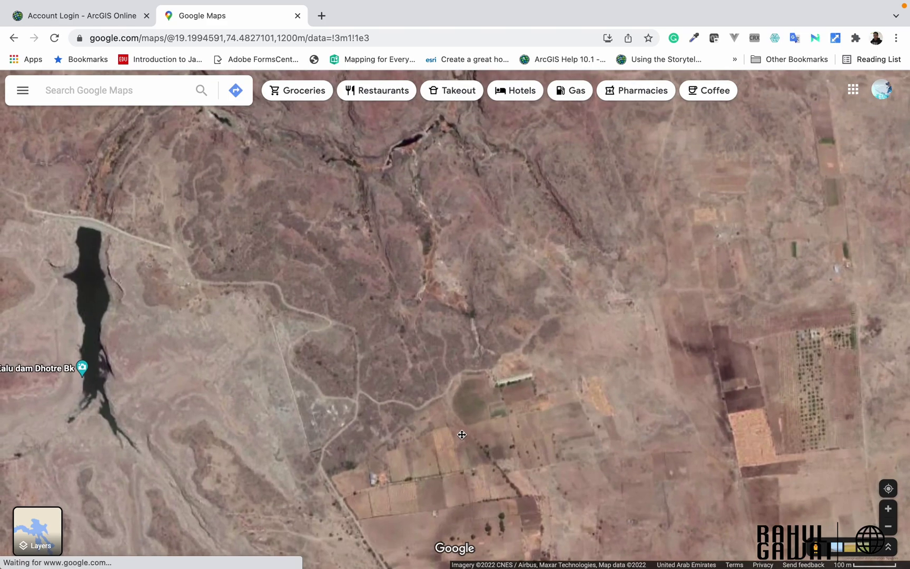
scroll(446, 294, up, 3)
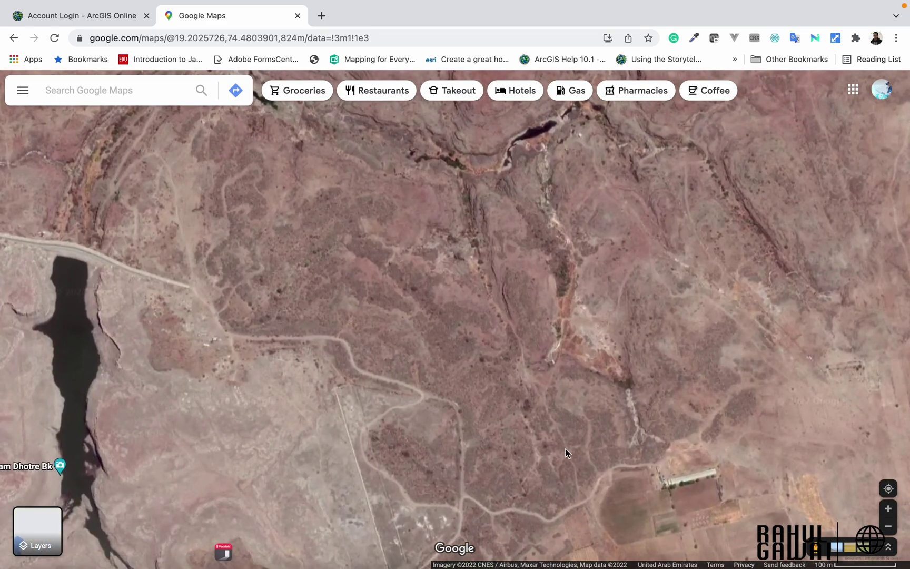
scroll(566, 450, down, 3)
scroll(566, 451, right, 4)
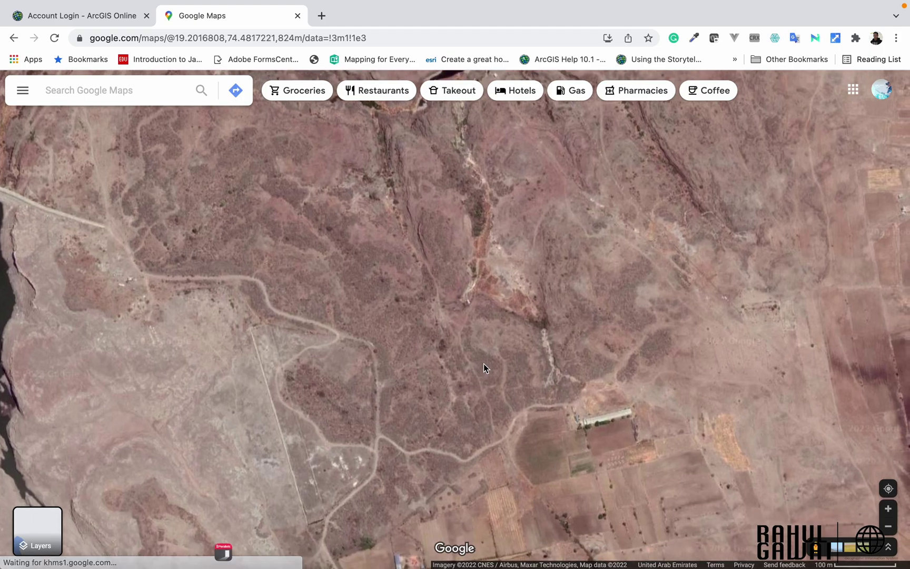
scroll(376, 331, down, 2)
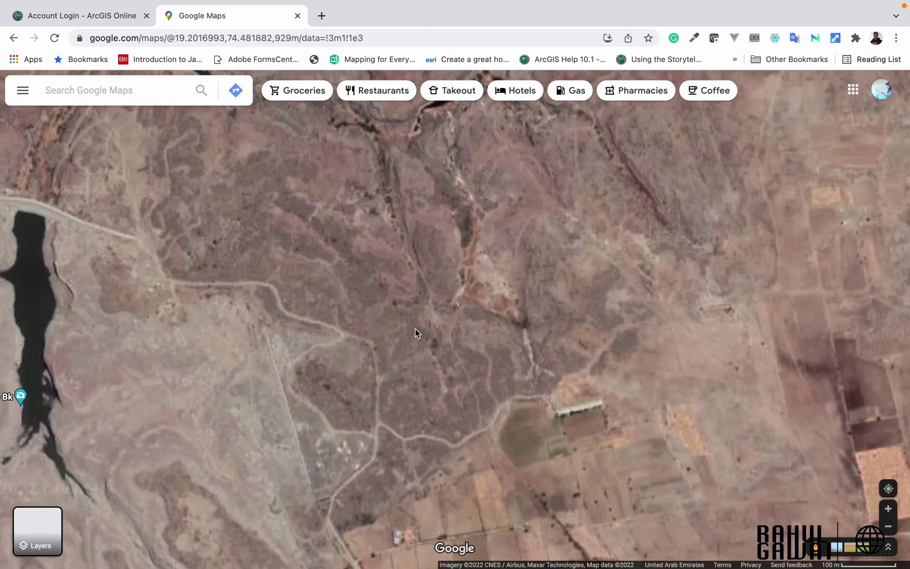
key(ctrl+shift+Tab)
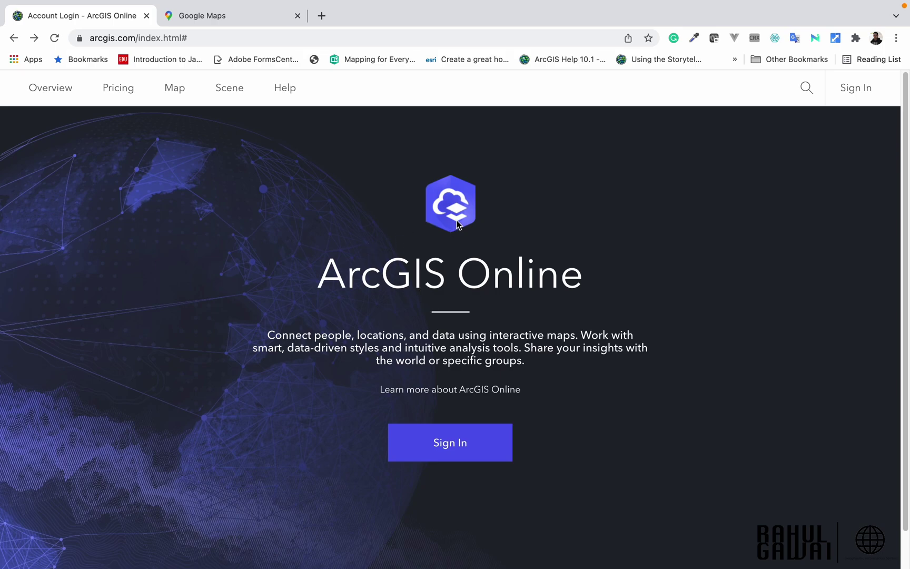
Step: Sign in to ArcGIS Online with the organizational username and password, keeping the session signed in
click(453, 444)
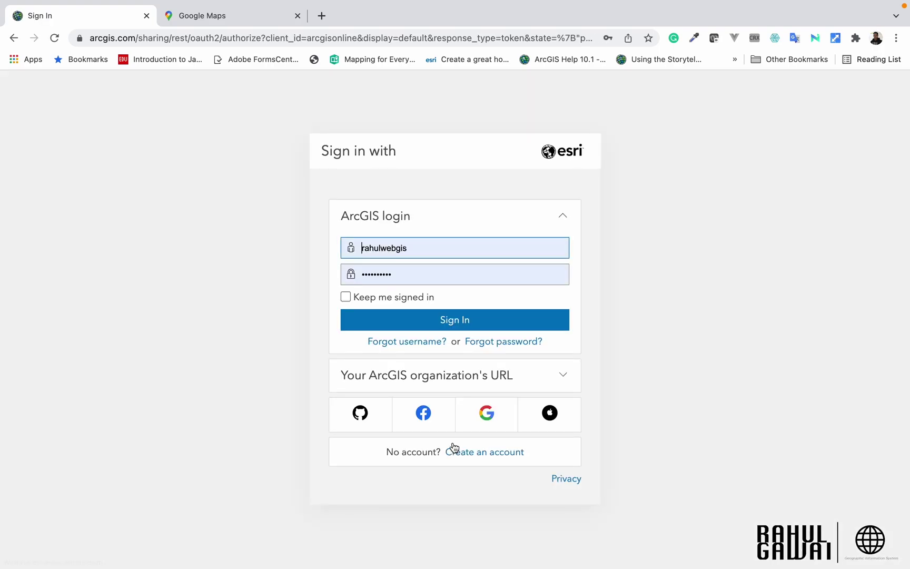
double_click(434, 251)
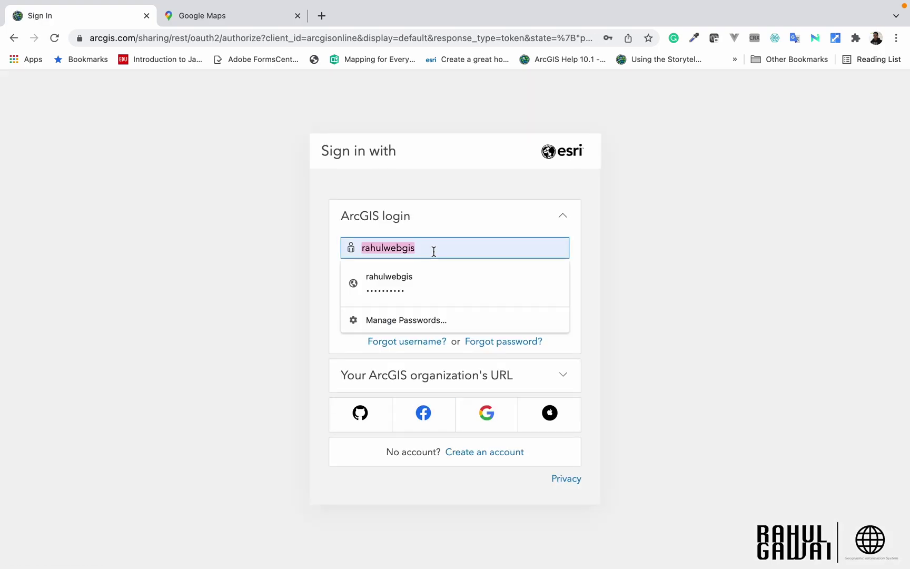
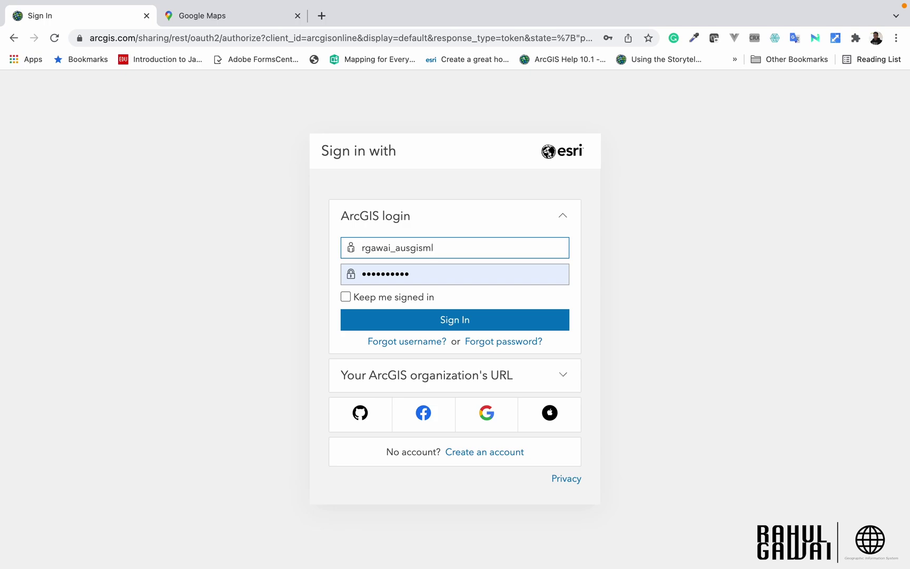
double_click(407, 275)
text(•)
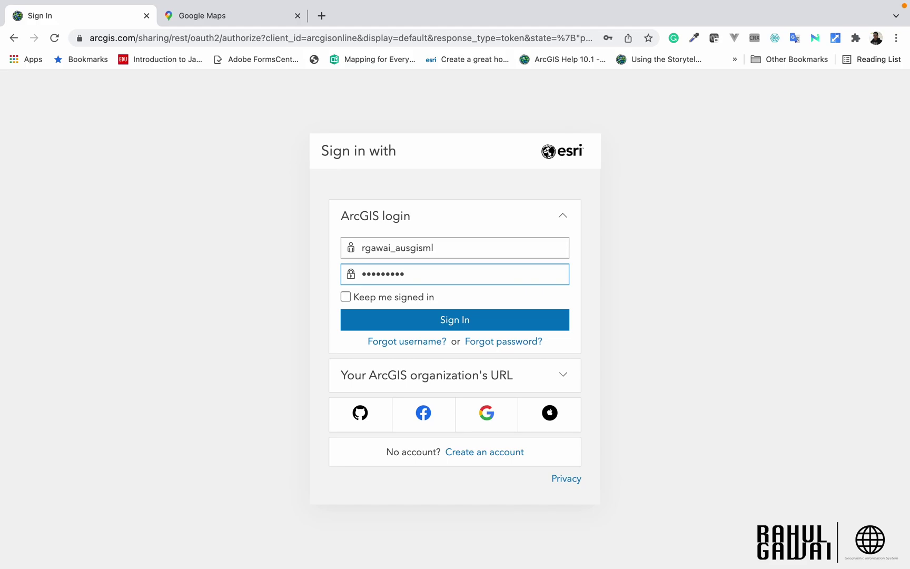
click(400, 298)
click(459, 319)
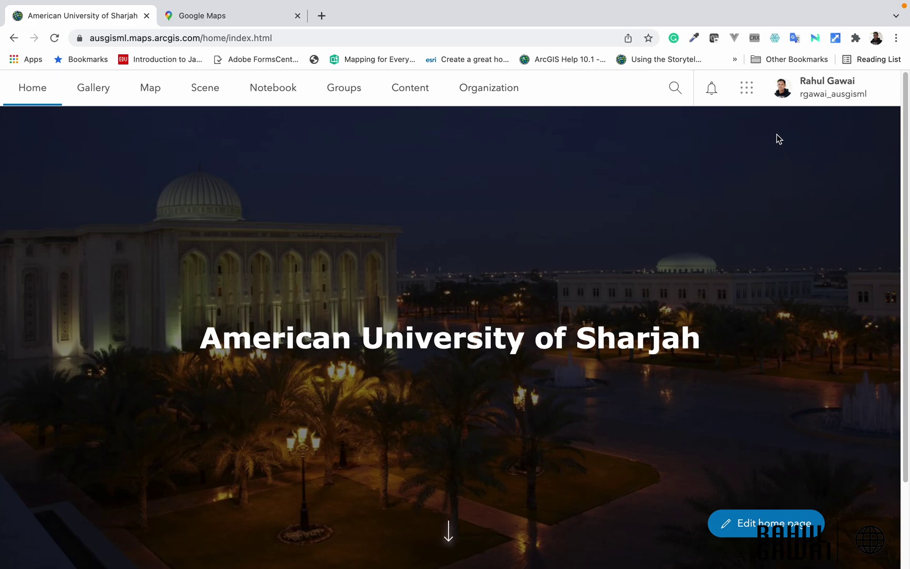
Step: Launch ArcGIS Living Atlas of the World from the ArcGIS Online apps list
click(752, 94)
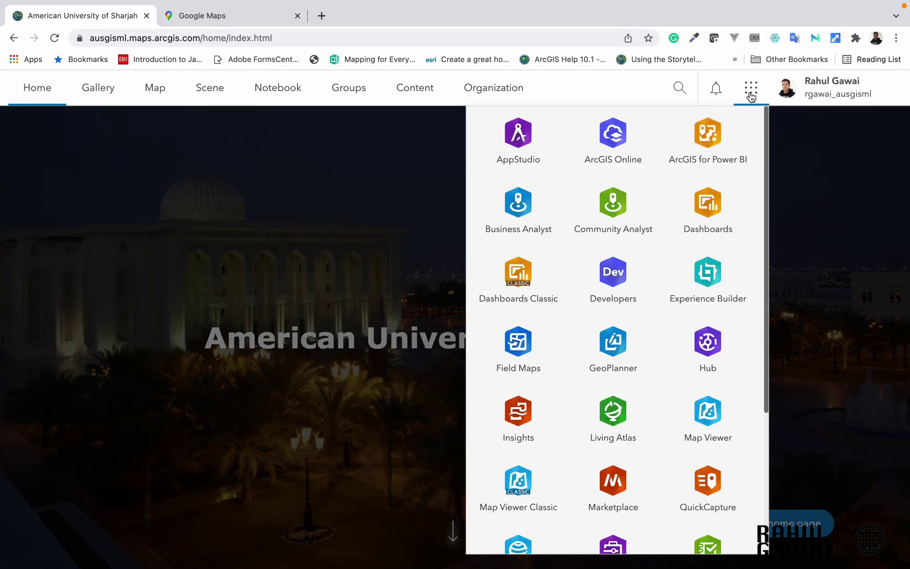
drag(767, 144, 762, 258)
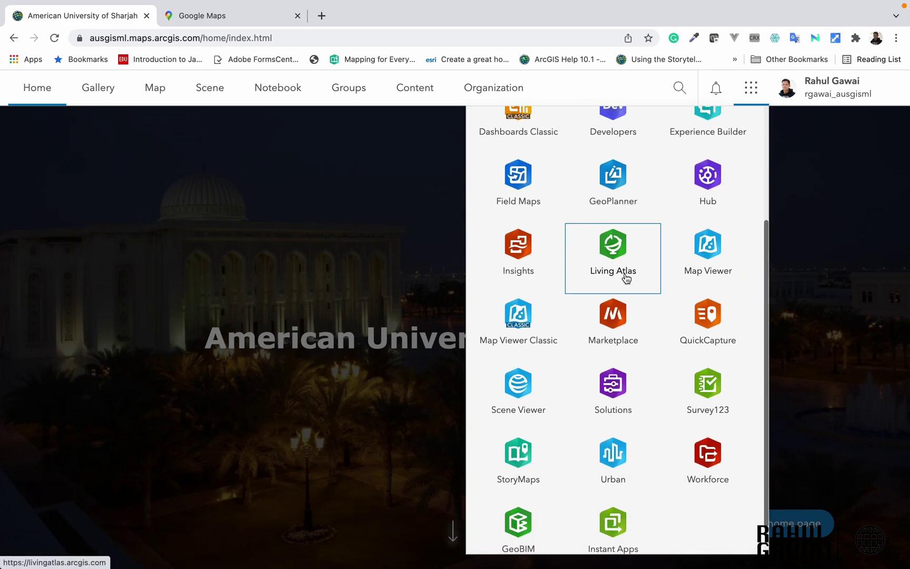
click(634, 260)
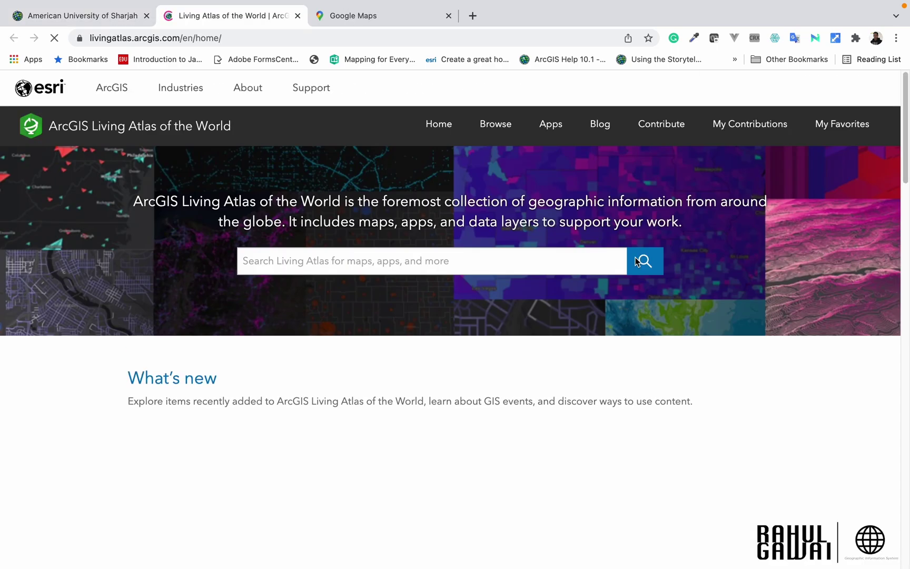
Step: Filter the Living Atlas catalogue to the Imagery category's Basemap Imagery items
click(502, 130)
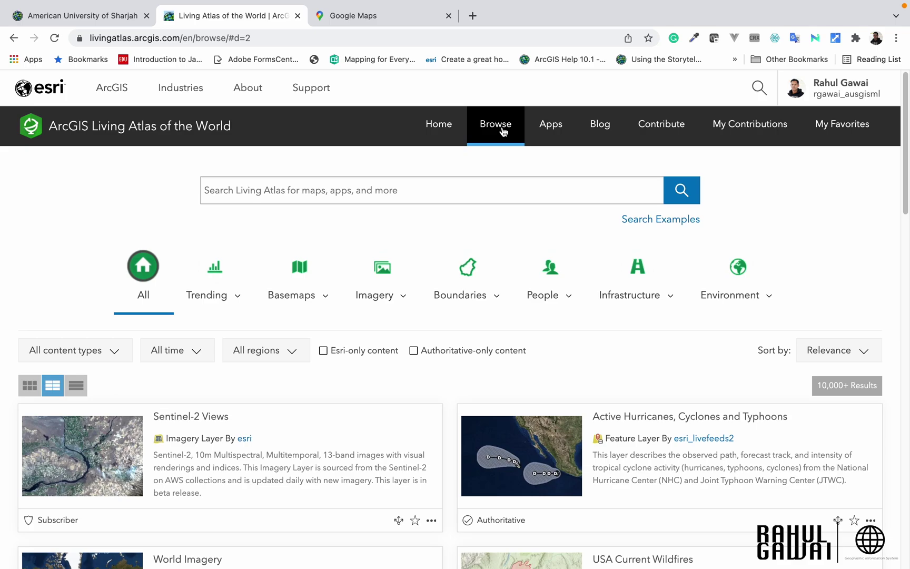
click(403, 301)
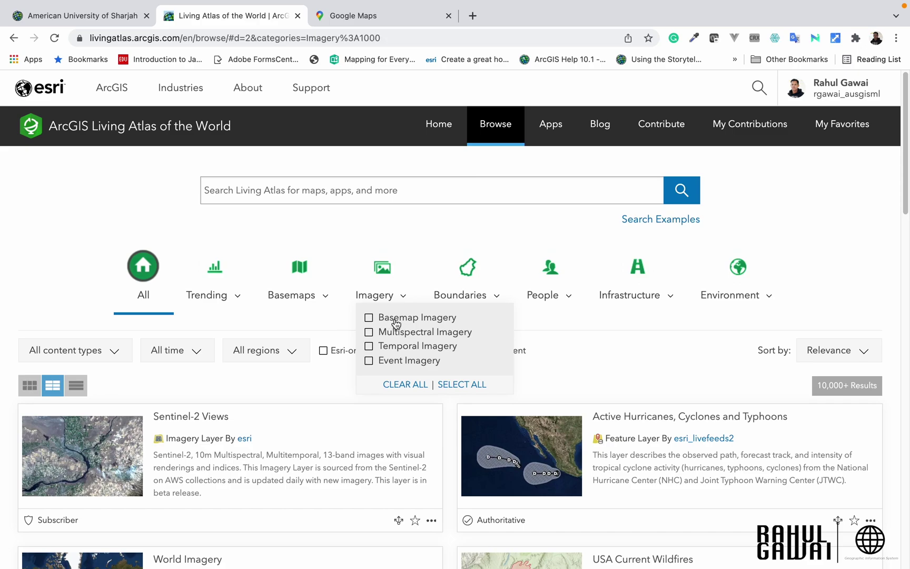
click(396, 319)
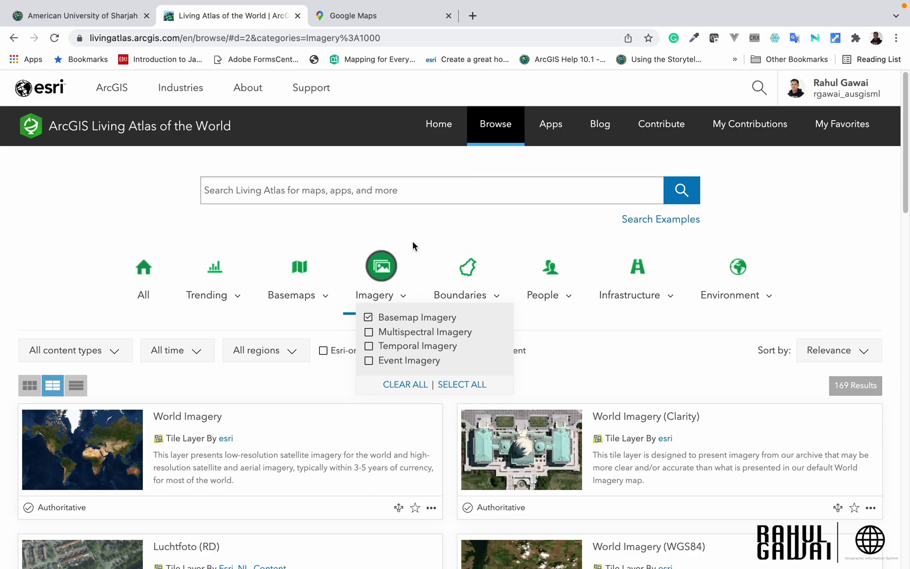
Step: Search the imagery items for 'app' and open the World Imagery Wayback App item
click(305, 194)
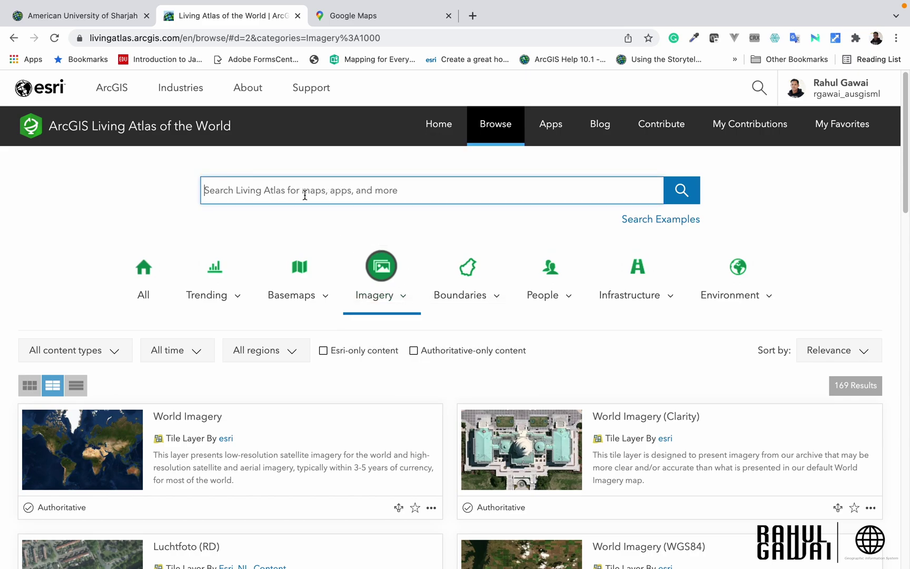
text(app)
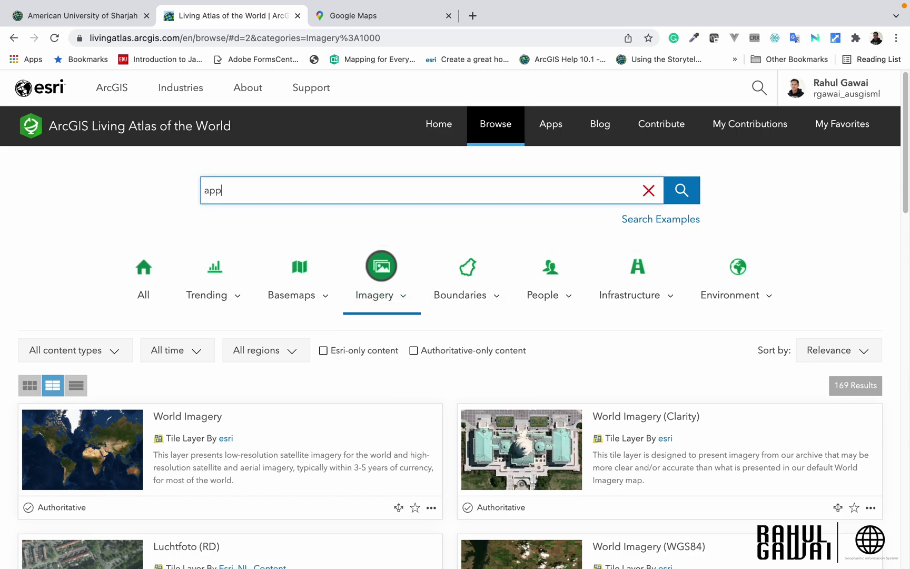
key(Return)
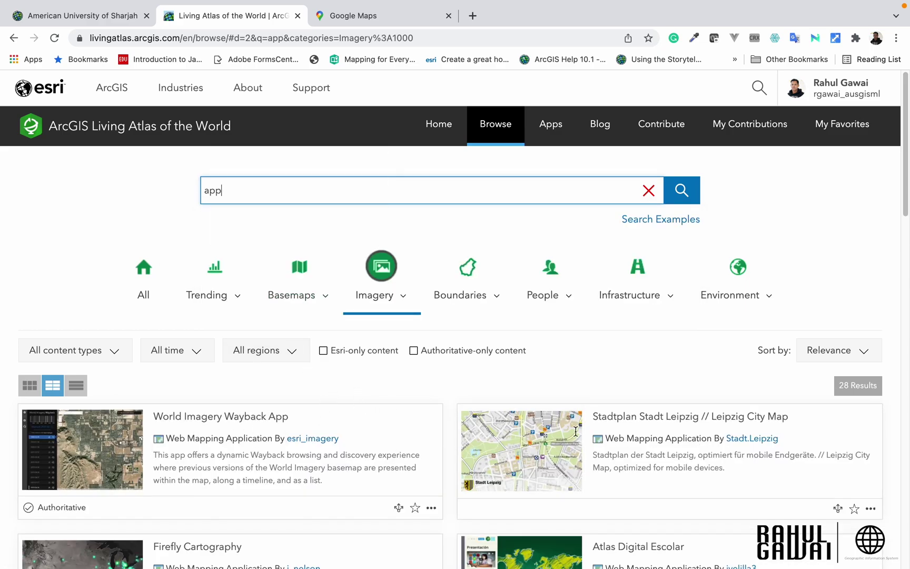
scroll(337, 406, down, 1)
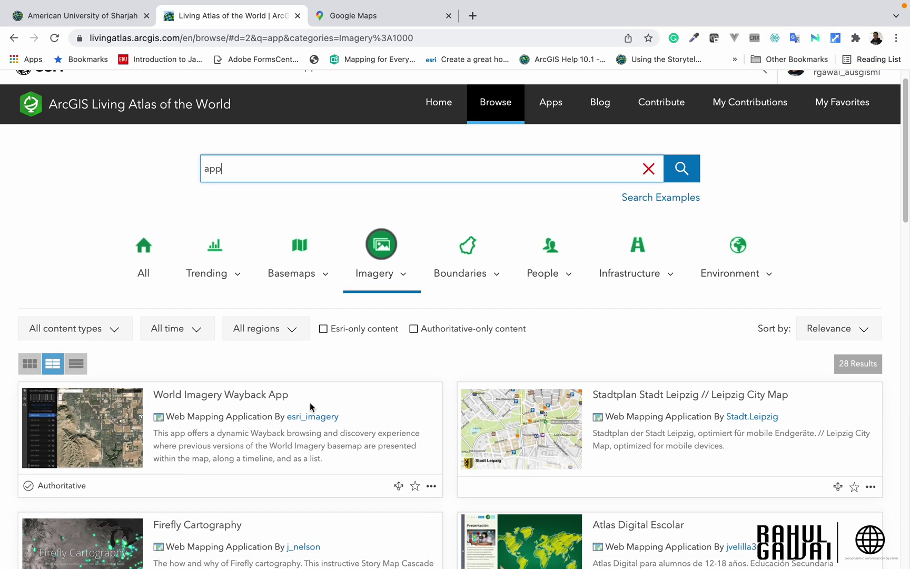
click(207, 399)
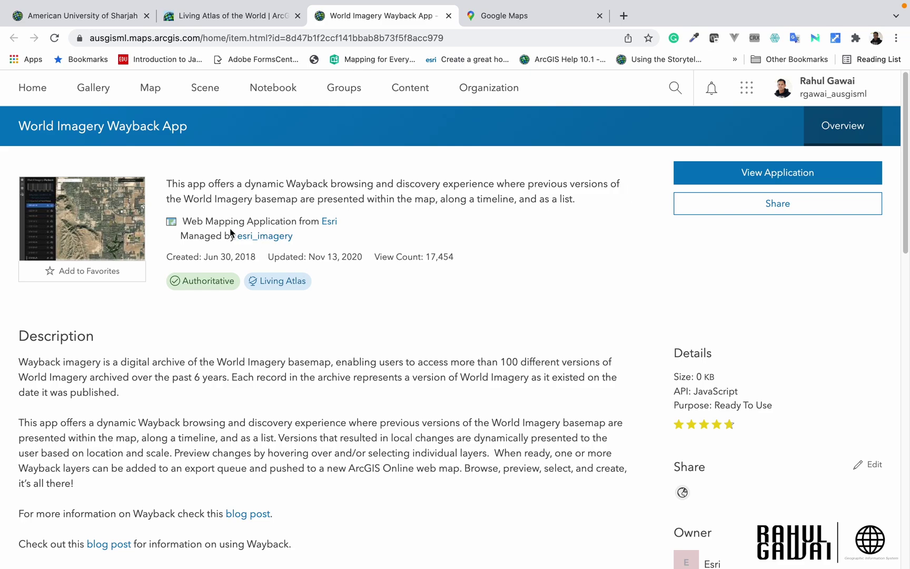
Step: Review the Wayback item's title, usage terms and last-updated date, then launch the application
drag(18, 130, 190, 126)
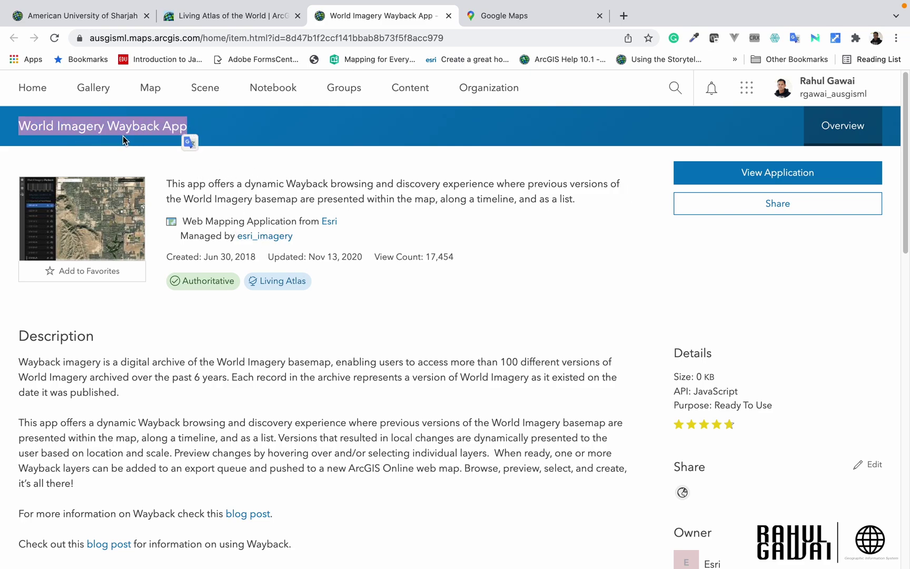
scroll(412, 271, down, 8)
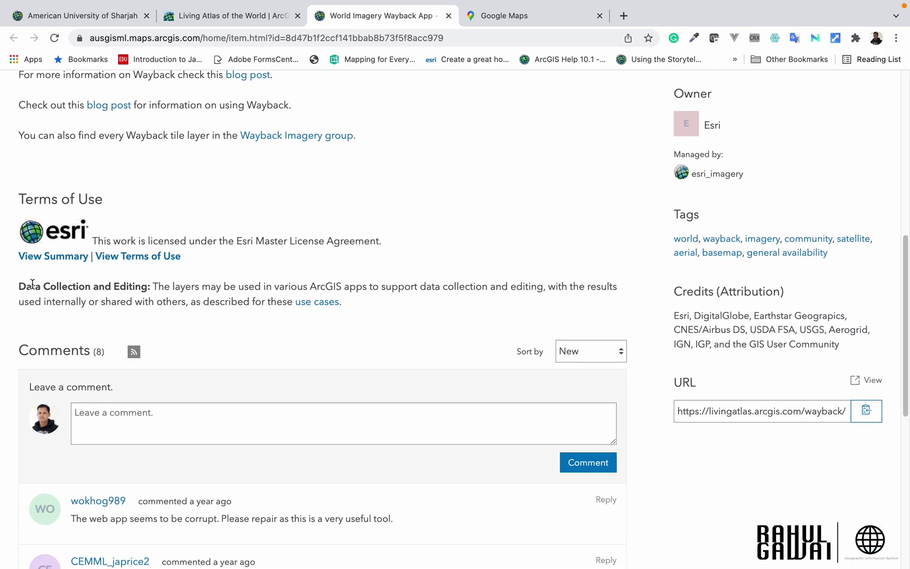
drag(19, 289, 352, 307)
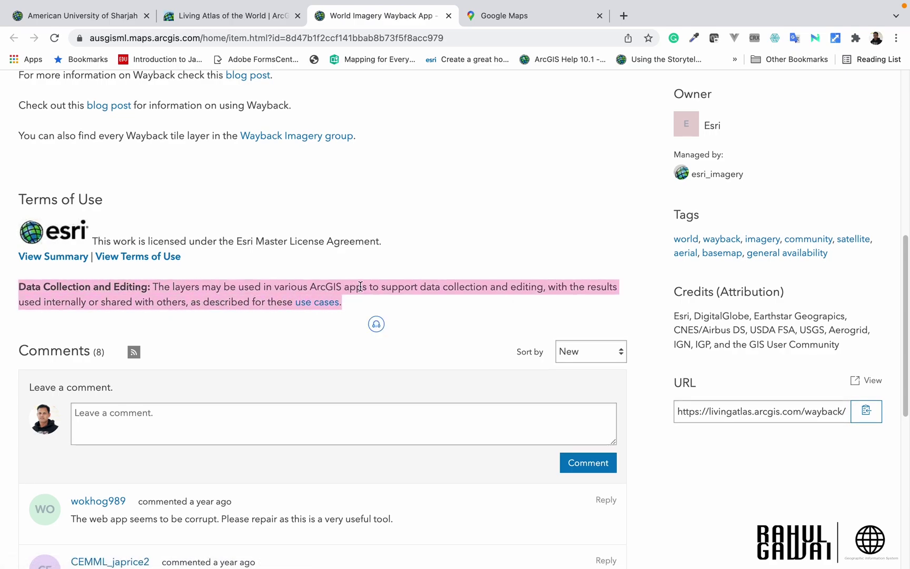
scroll(447, 281, up, 6)
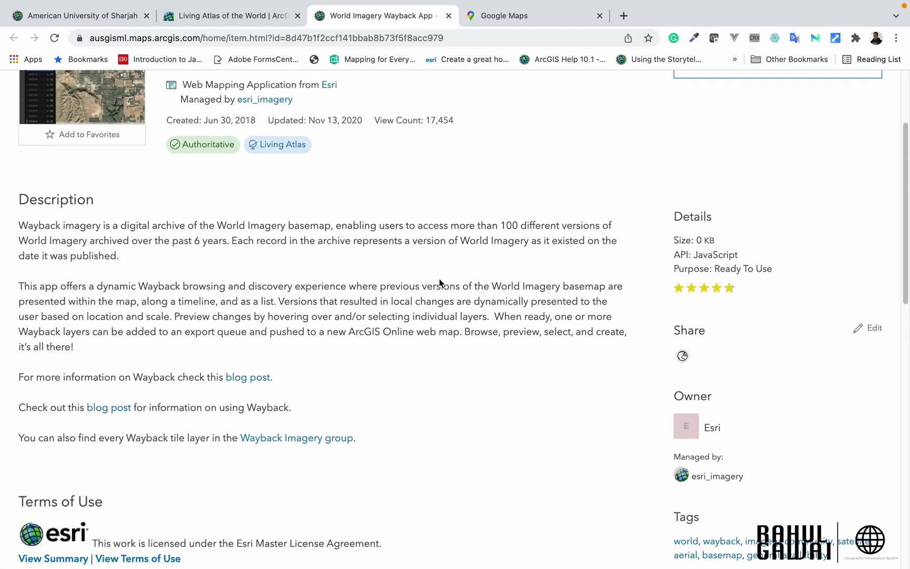
drag(24, 226, 331, 362)
scroll(430, 288, up, 3)
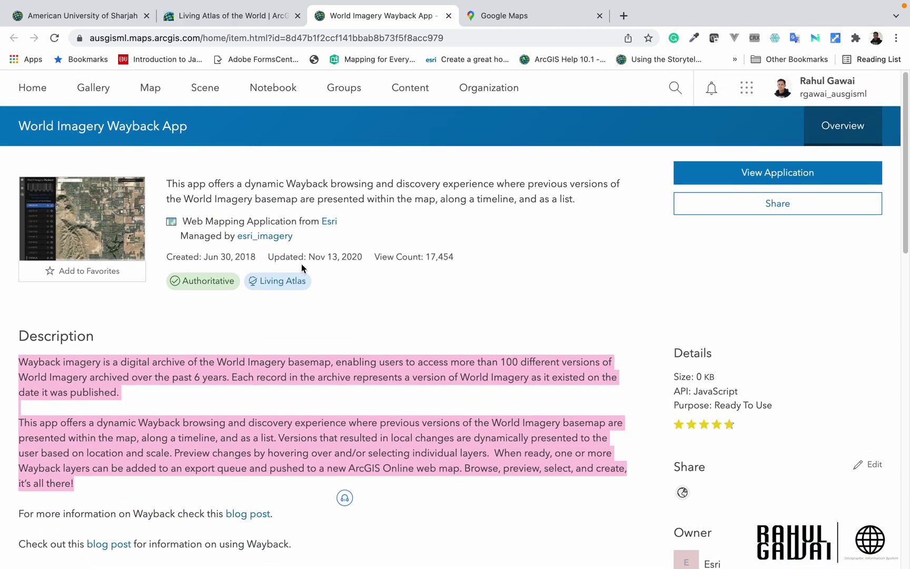
drag(332, 258, 361, 264)
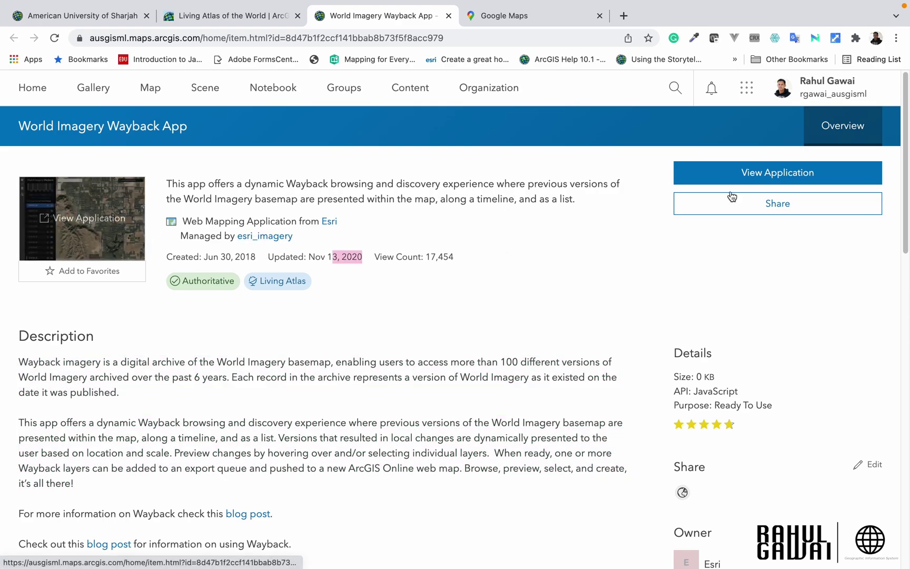
click(778, 176)
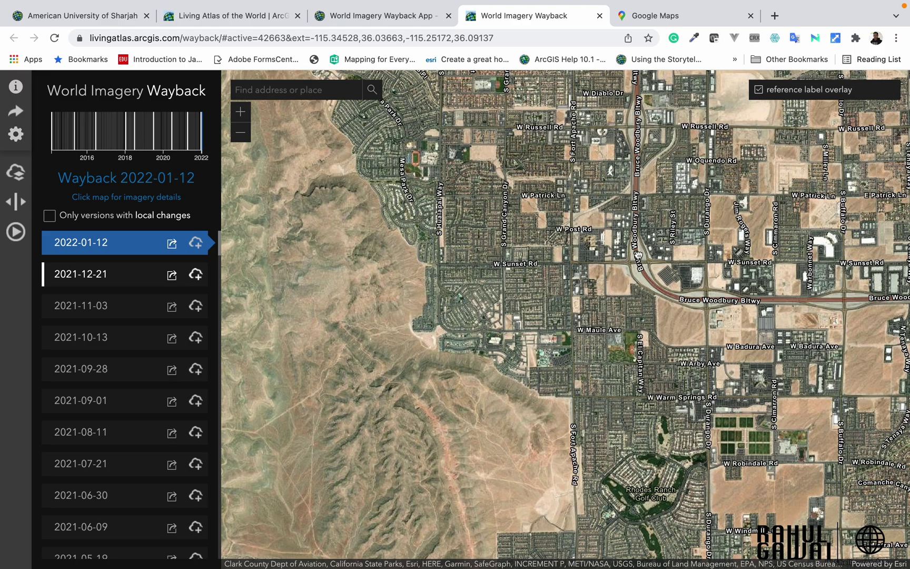
Step: Pan and zoom the Wayback map closer over the Las Vegas imagery
scroll(638, 255, down, 3)
drag(637, 255, 509, 273)
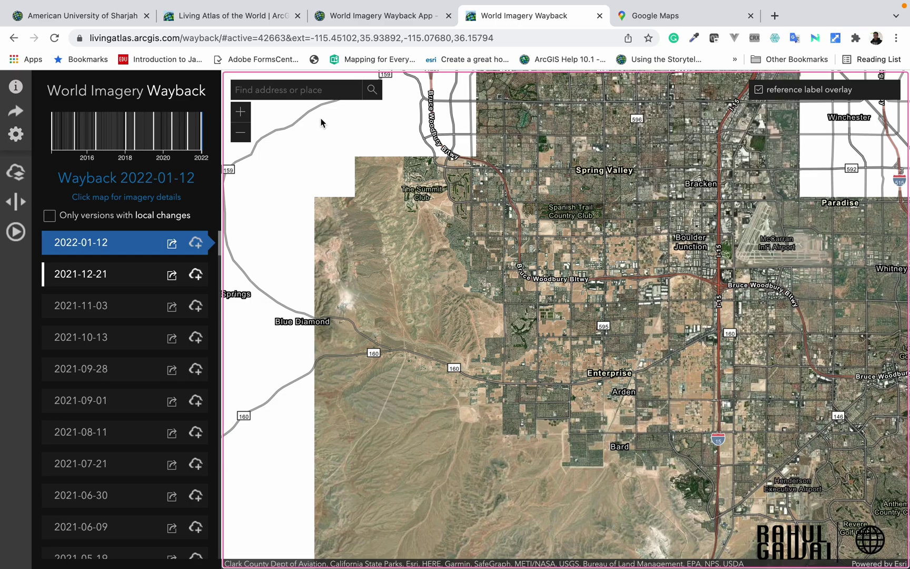
drag(472, 248, 483, 248)
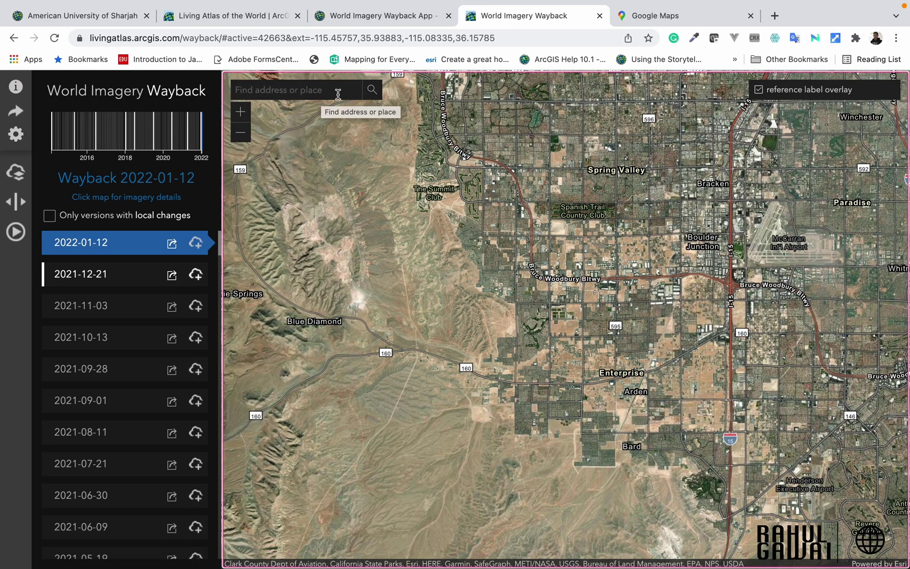
click(240, 112)
click(241, 133)
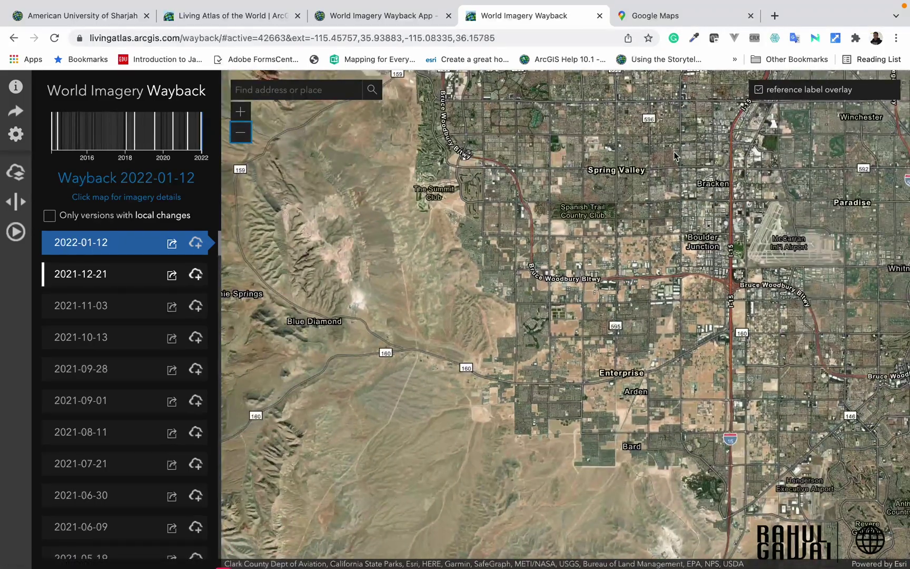
scroll(718, 237, up, 1)
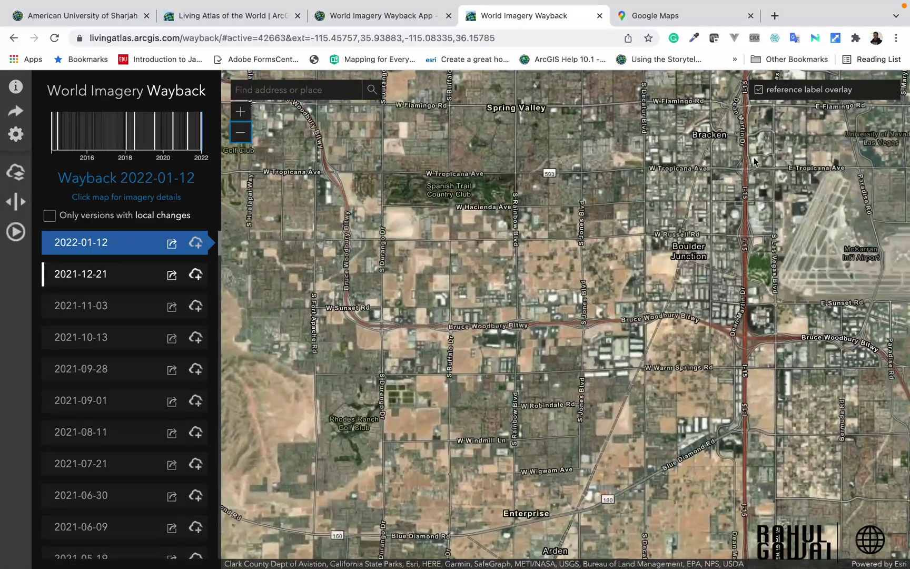
click(759, 91)
Step: Toggle the reference label overlay off and back on, browse the version list, and start a place search
click(758, 91)
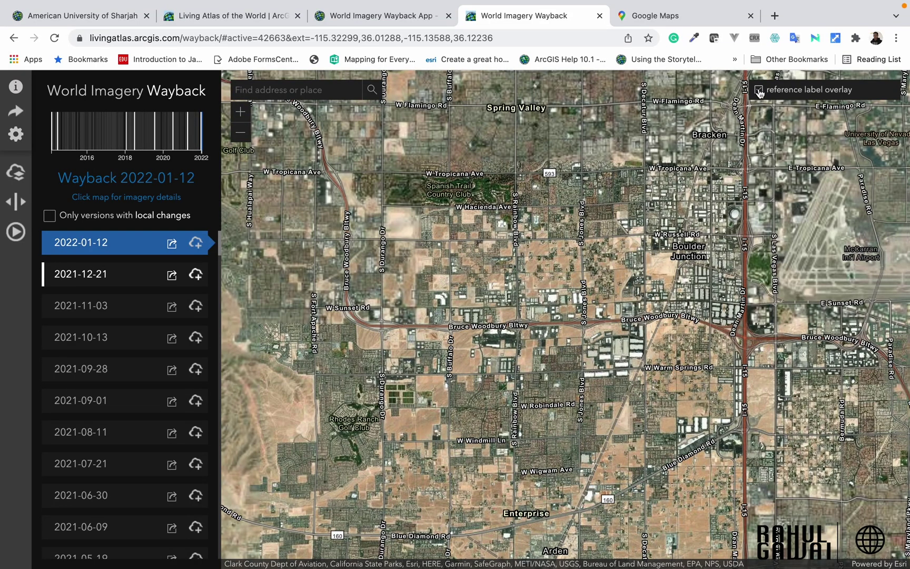
click(759, 91)
click(759, 92)
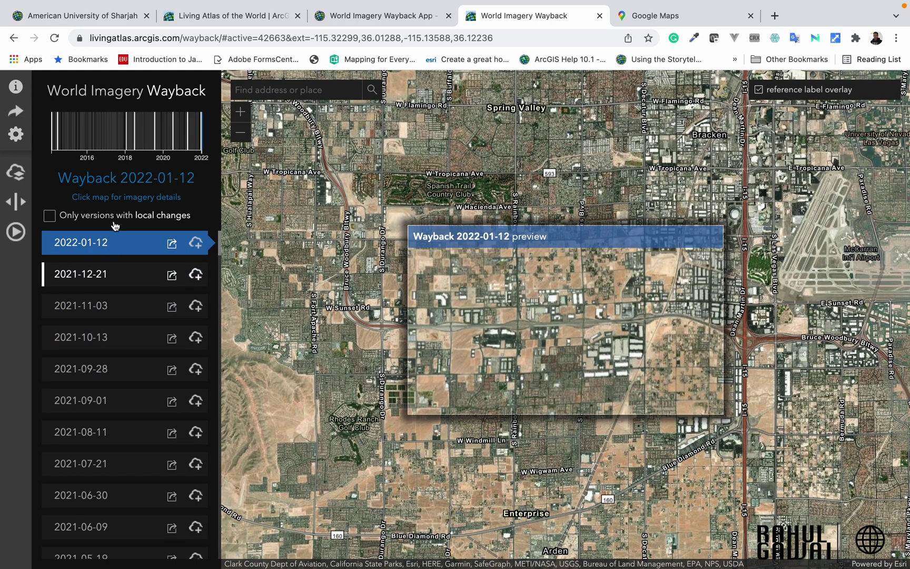
scroll(144, 334, down, 5)
scroll(145, 334, down, 15)
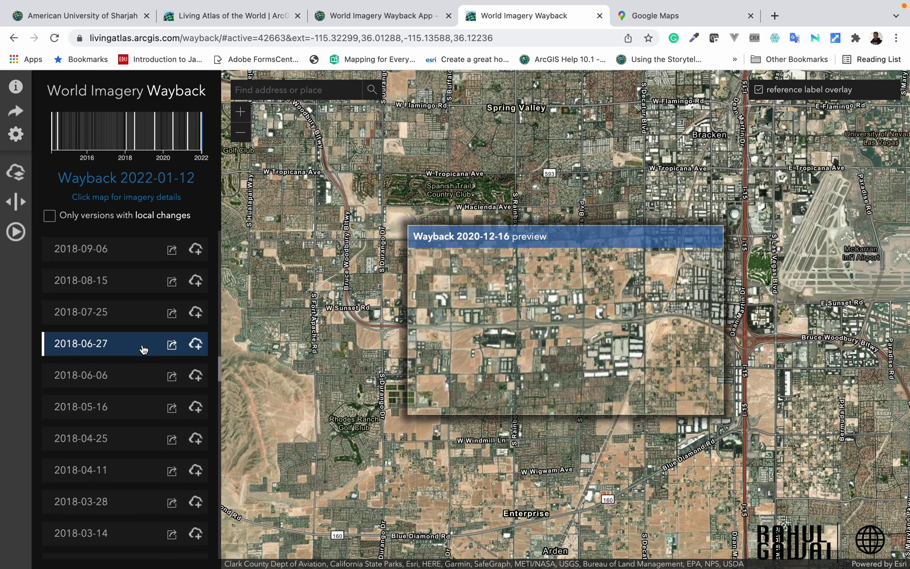
scroll(132, 318, up, 20)
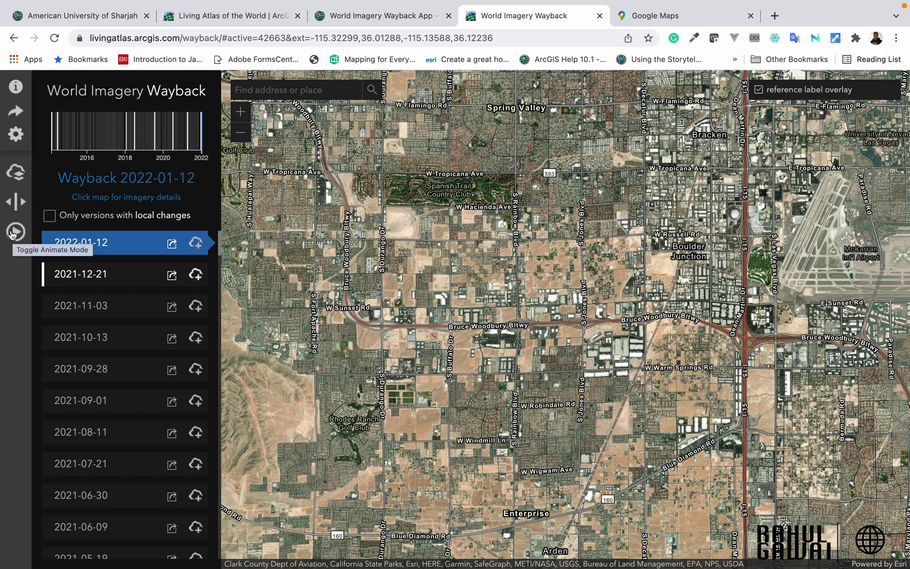
click(301, 92)
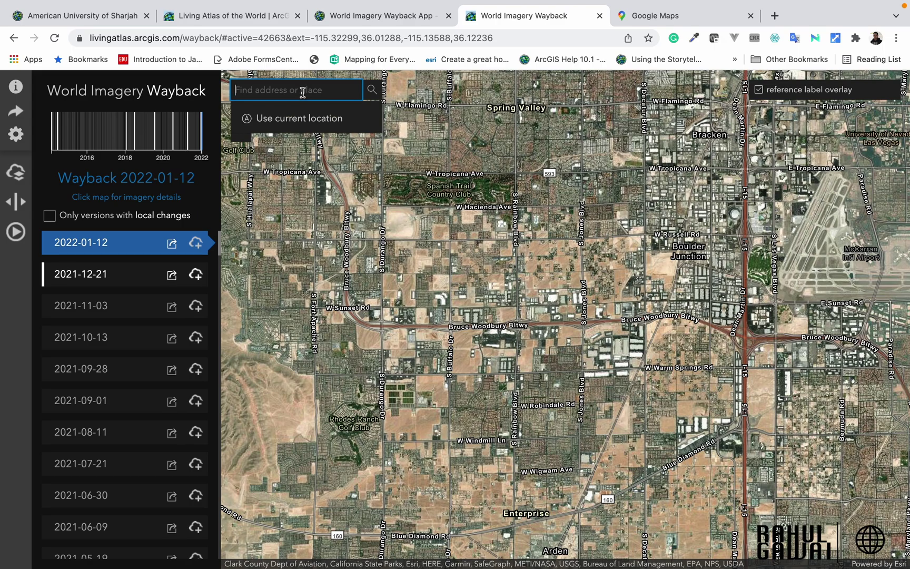
Step: Copy longitude 74.480313 and latitude 19.201631 from Google Maps into the Wayback search box
click(647, 20)
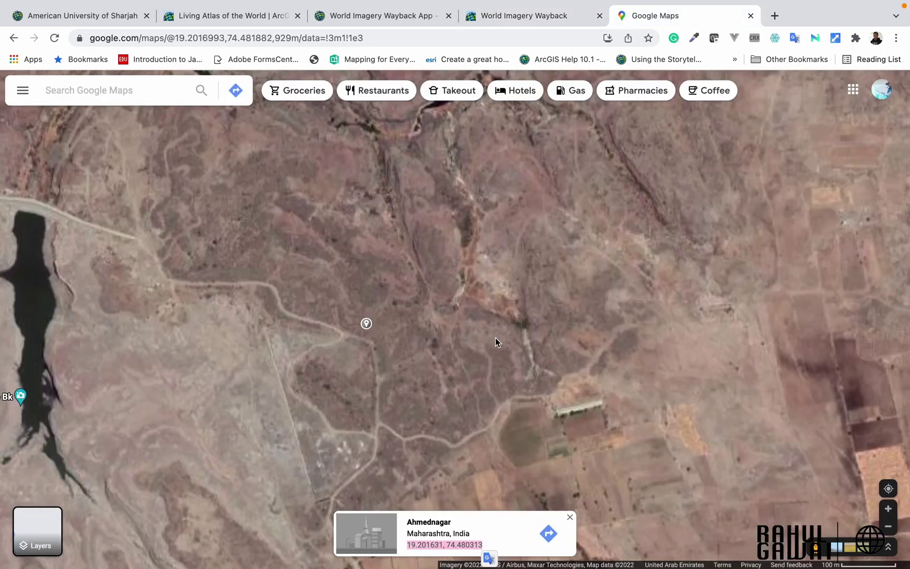
click(506, 18)
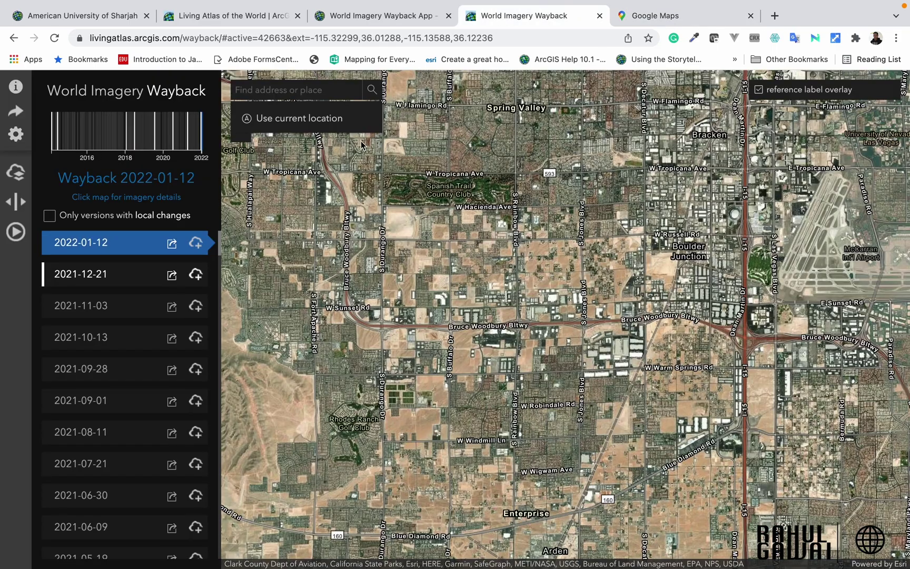
key(ctrl+Tab)
click(96, 90)
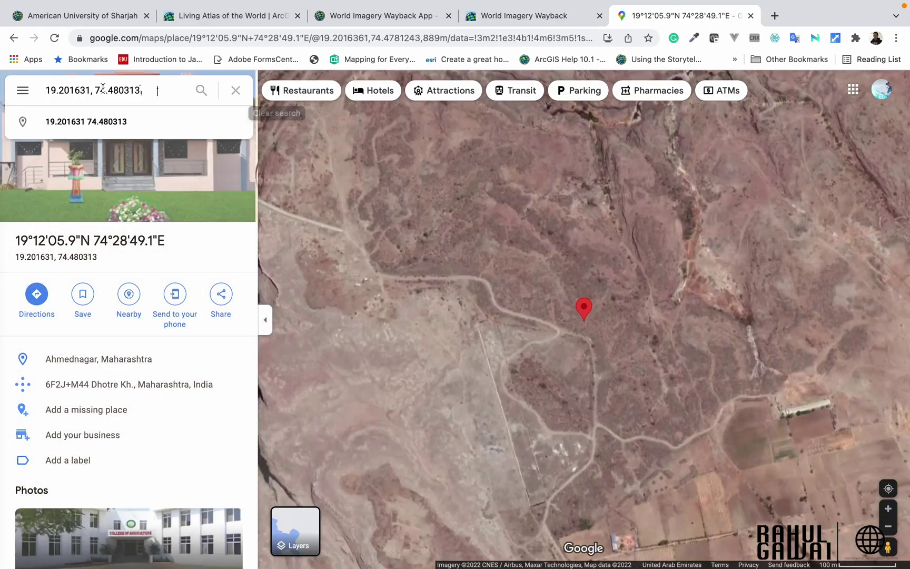
drag(96, 90, 144, 90)
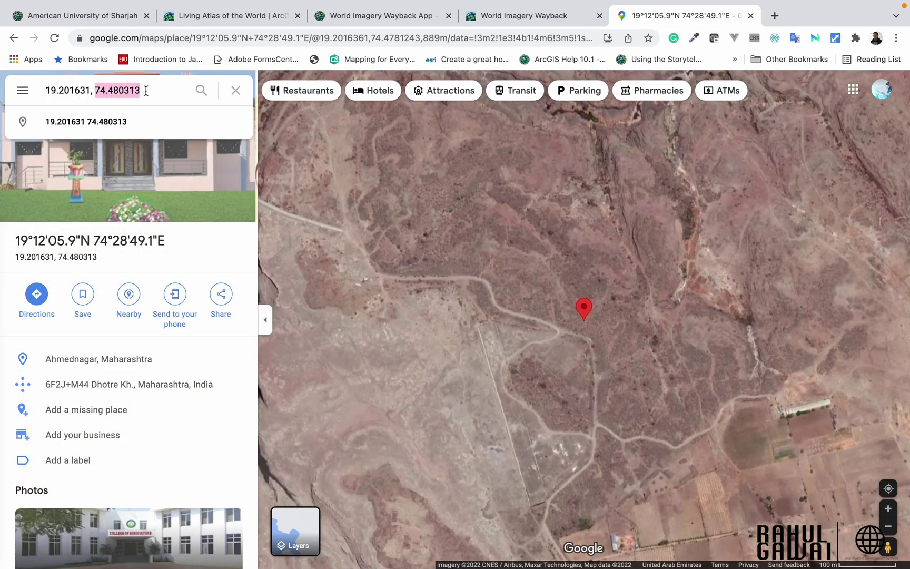
click(498, 16)
click(293, 91)
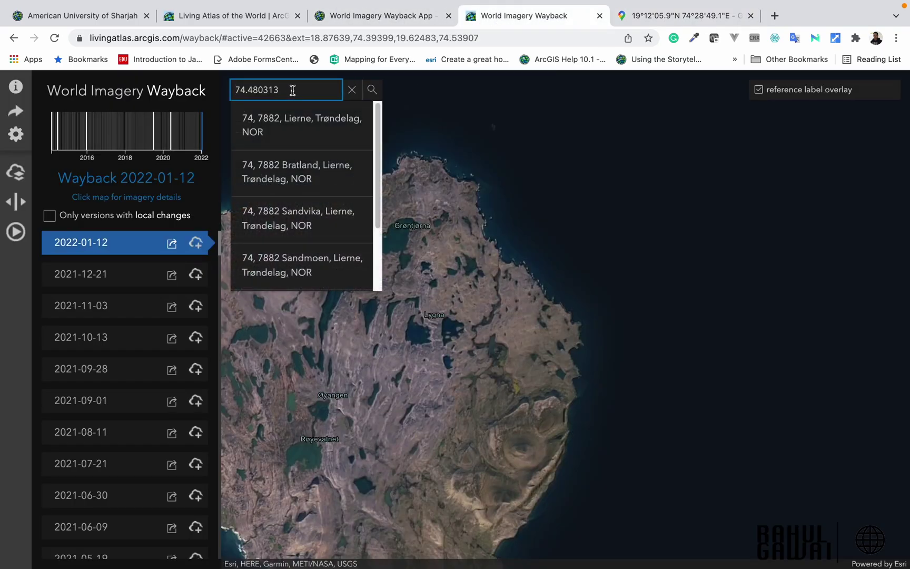
key(ctrl+Tab)
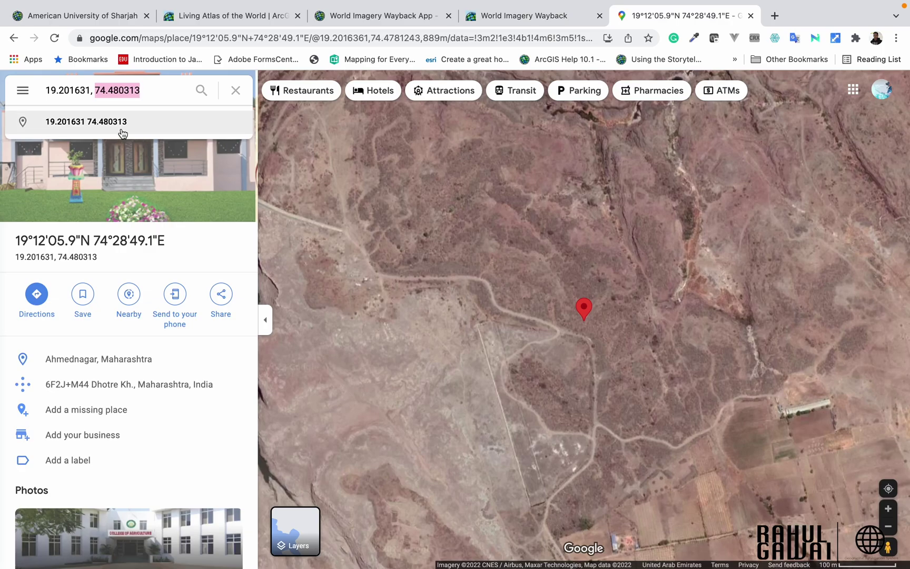
drag(91, 89, 36, 102)
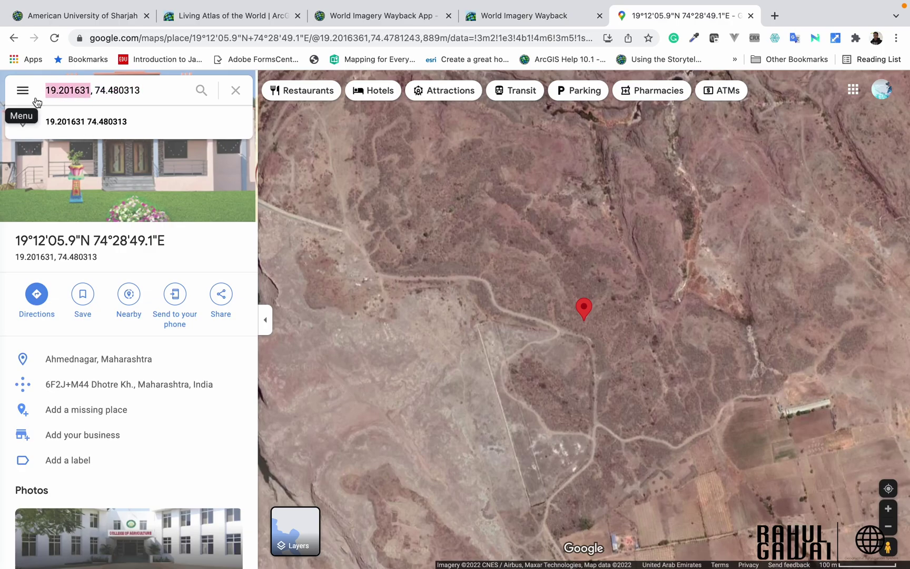
click(529, 17)
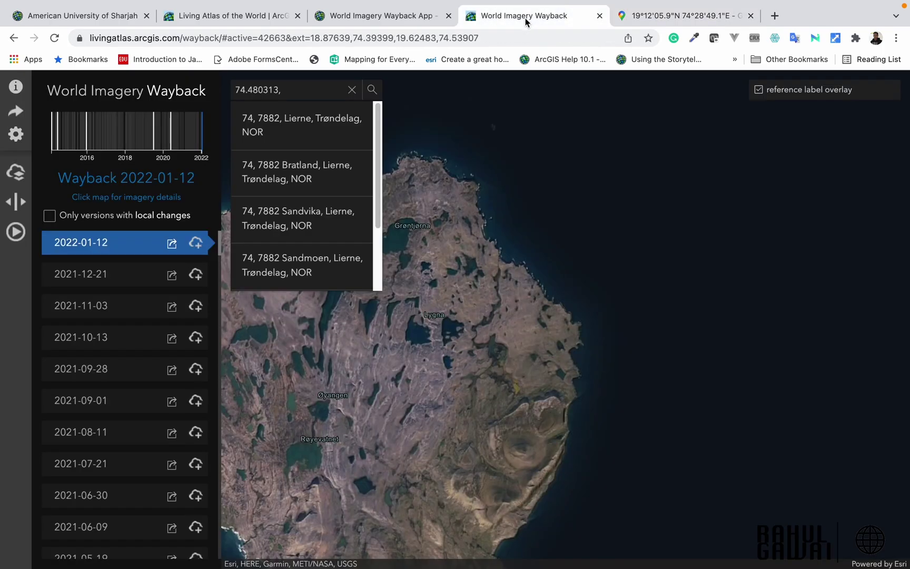
click(308, 90)
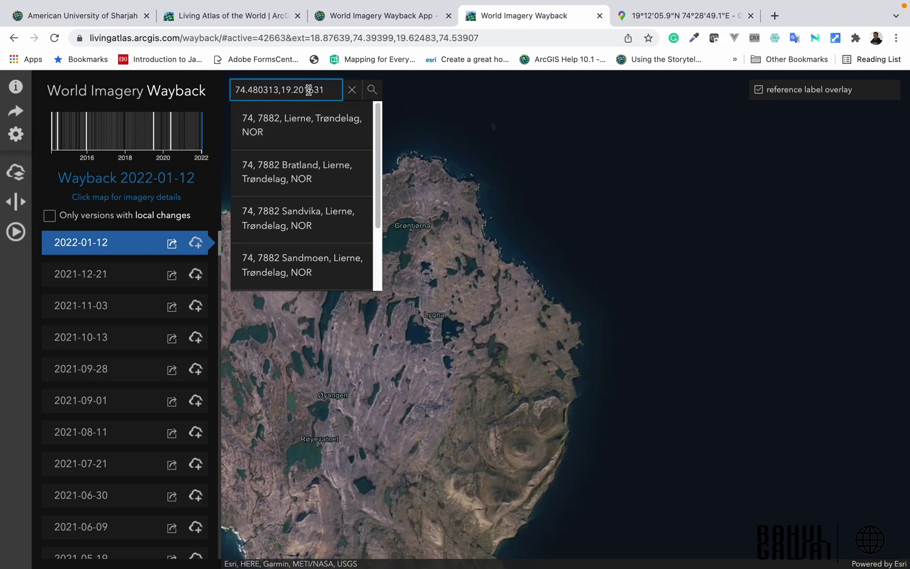
Step: Search for 74.480313,19.201631 and zoom the map to that coordinate
click(372, 90)
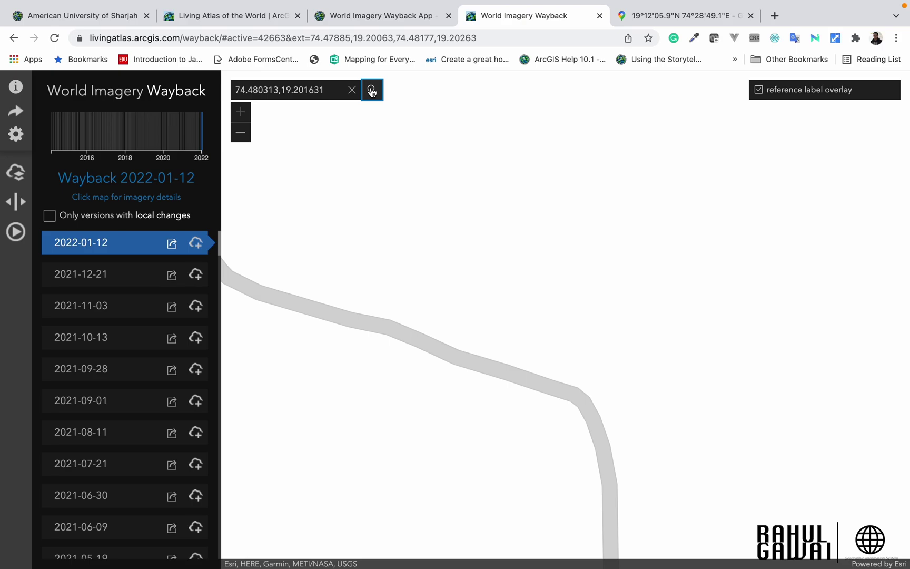
scroll(490, 313, down, 1)
scroll(491, 314, down, 1)
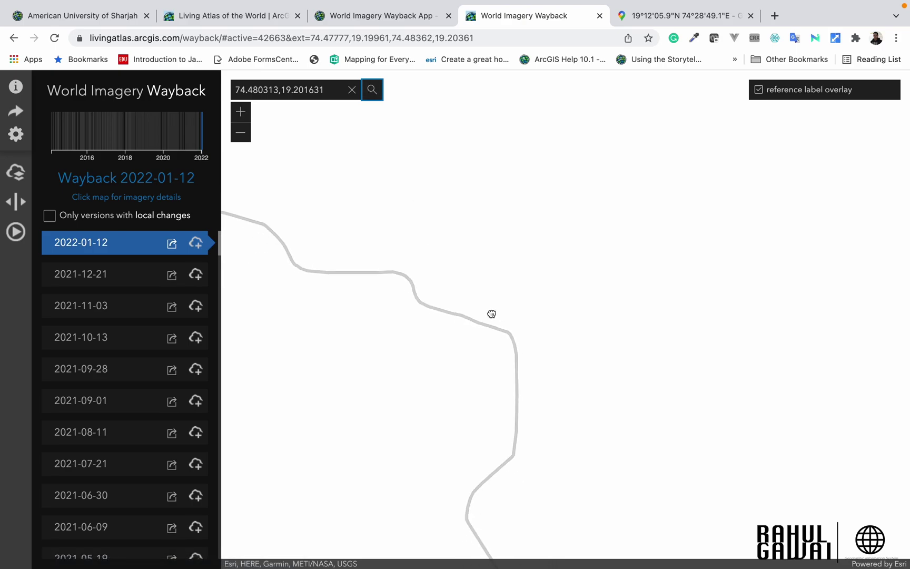
scroll(493, 316, down, 3)
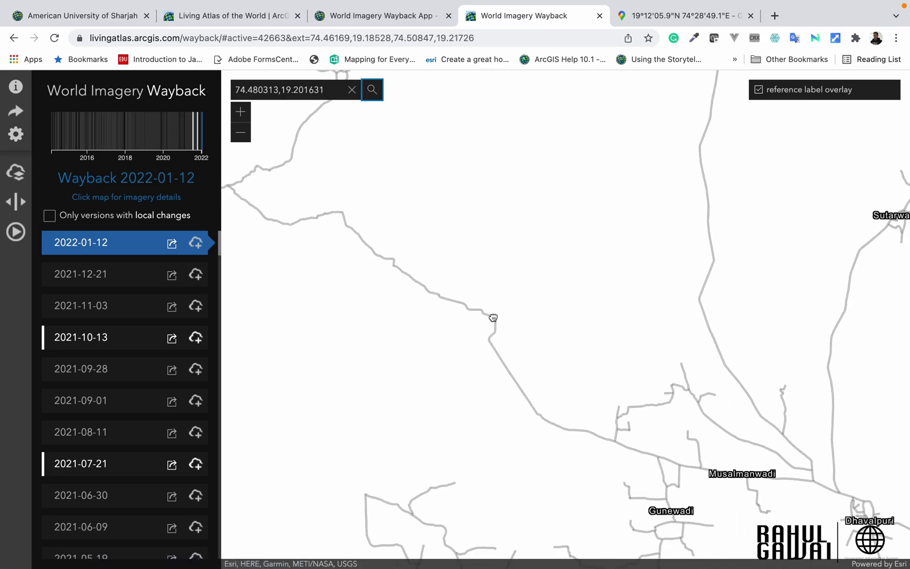
scroll(492, 319, up, 2)
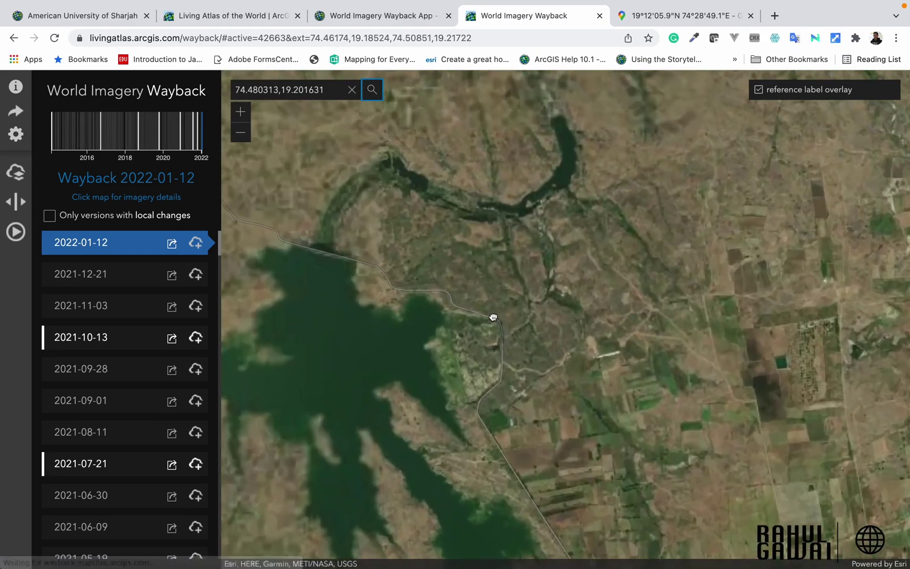
click(372, 90)
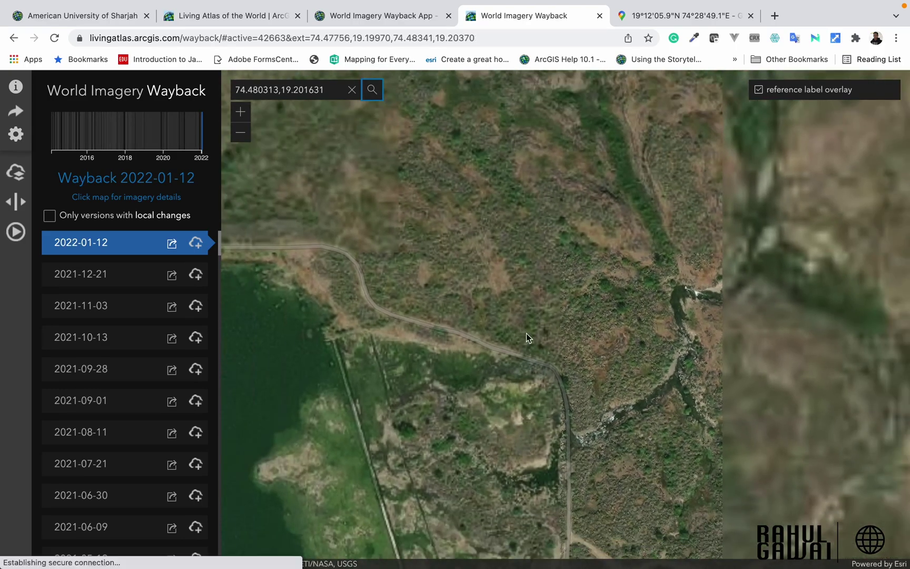
Step: Pan and zoom until the whole reservoir, winding river channel and dam area are in view
drag(597, 368, 495, 197)
drag(514, 327, 488, 220)
scroll(531, 386, up, 1)
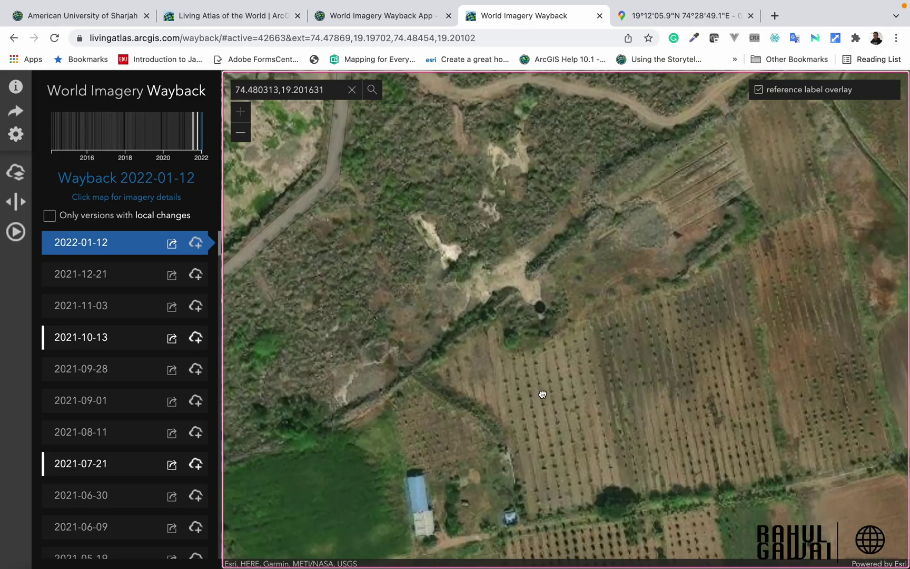
drag(558, 410, 569, 258)
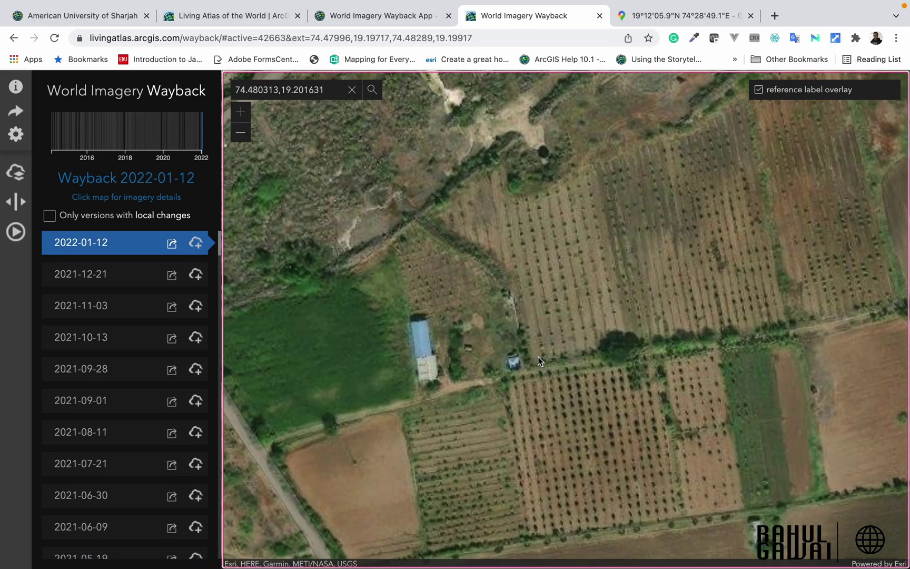
scroll(552, 335, down, 3)
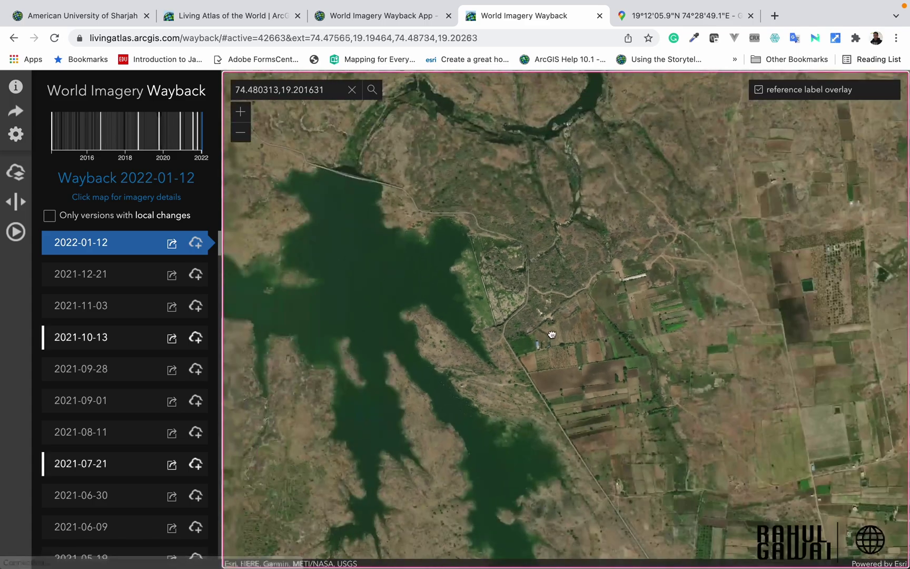
drag(563, 317, 581, 373)
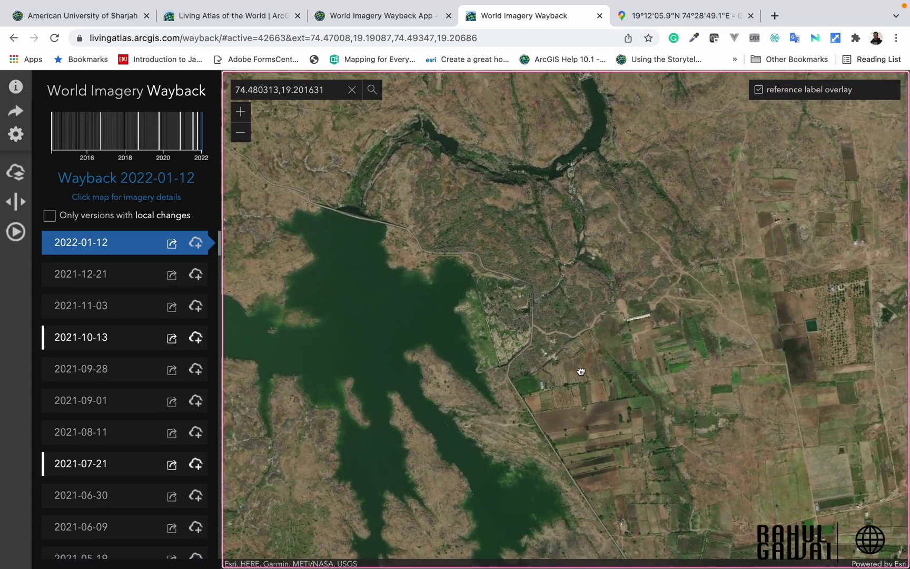
Step: Turn off the reference label overlay and list only versions with local changes, 2021-10-13 to 2014-02-20
click(760, 90)
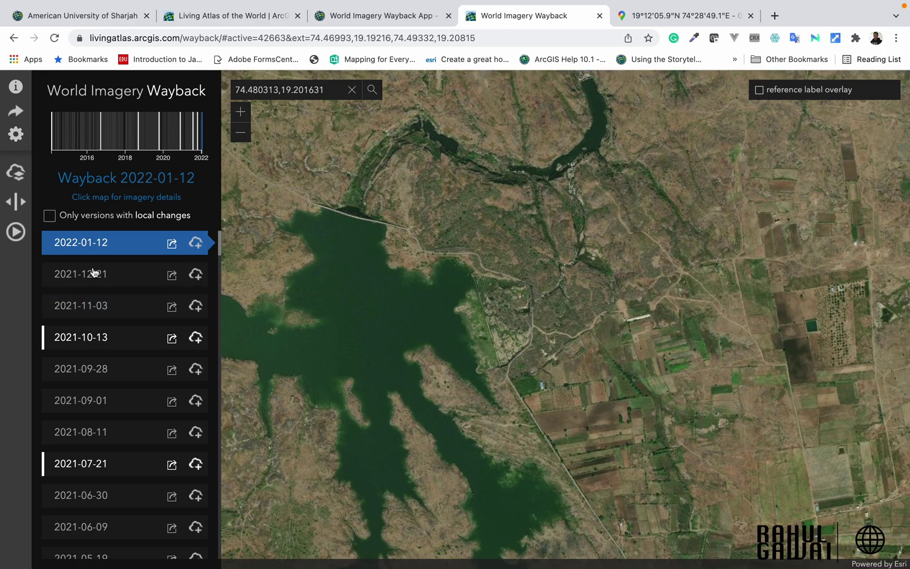
scroll(119, 308, down, 15)
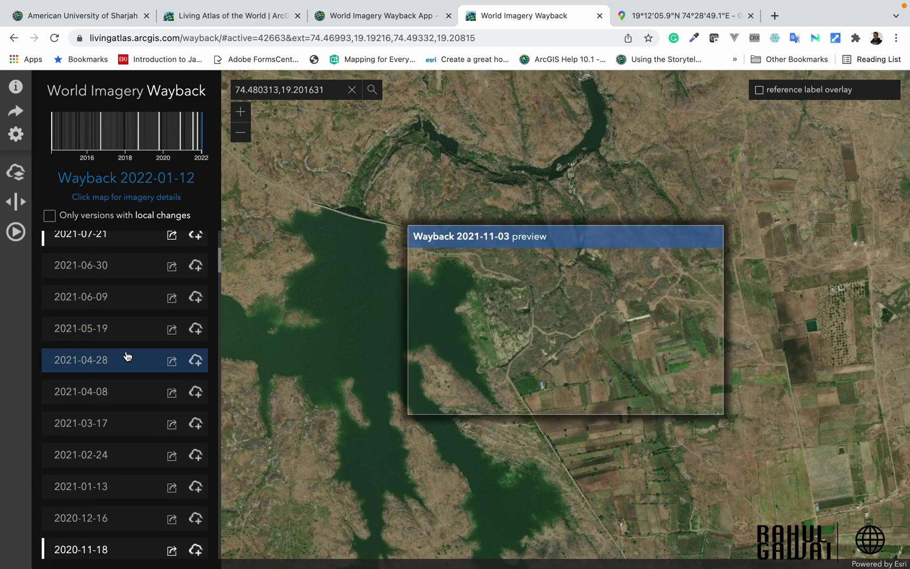
scroll(129, 354, down, 15)
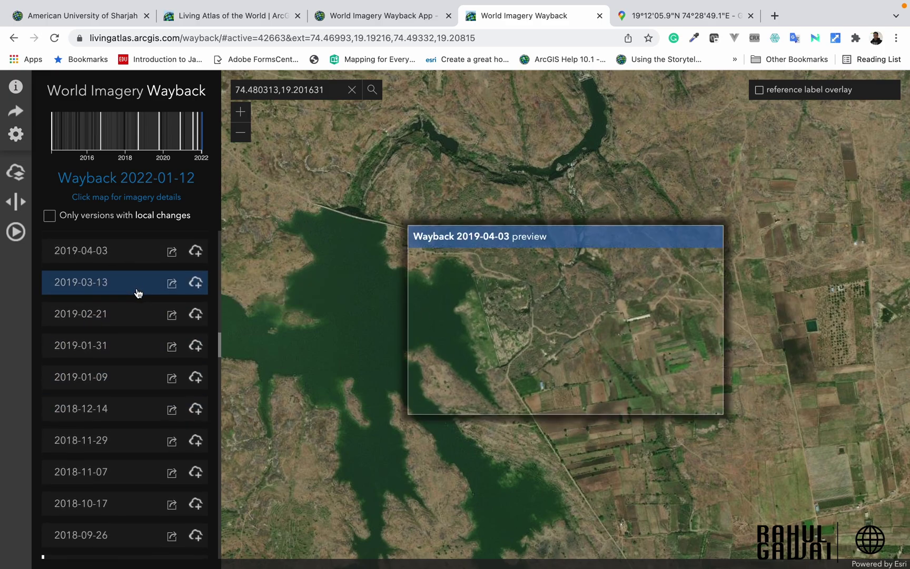
scroll(114, 254, up, 15)
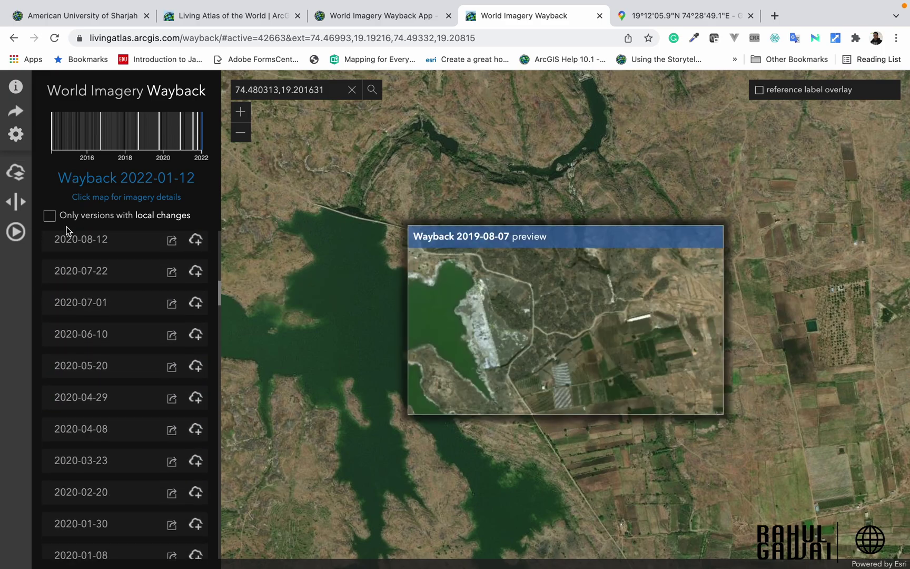
click(51, 217)
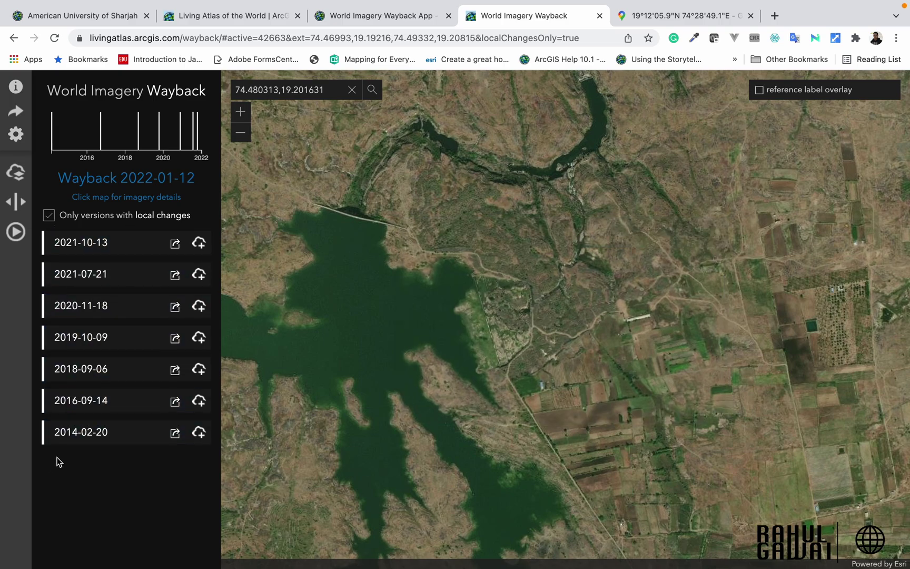
mouse_move(67, 443)
Step: Swipe-compare 2022-01-12 imagery over the dam against 2014-02-20, then 2016-09-14
click(15, 201)
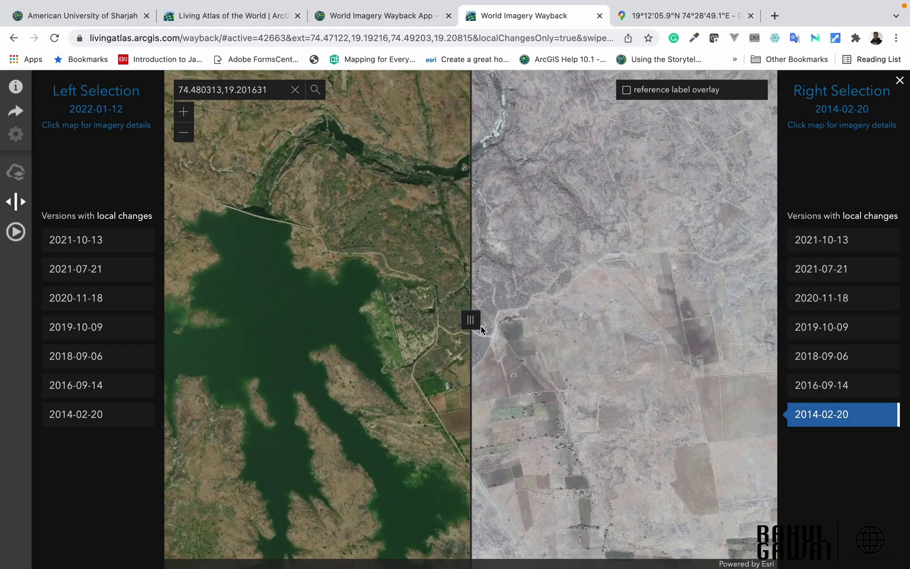
drag(476, 323, 262, 319)
click(831, 392)
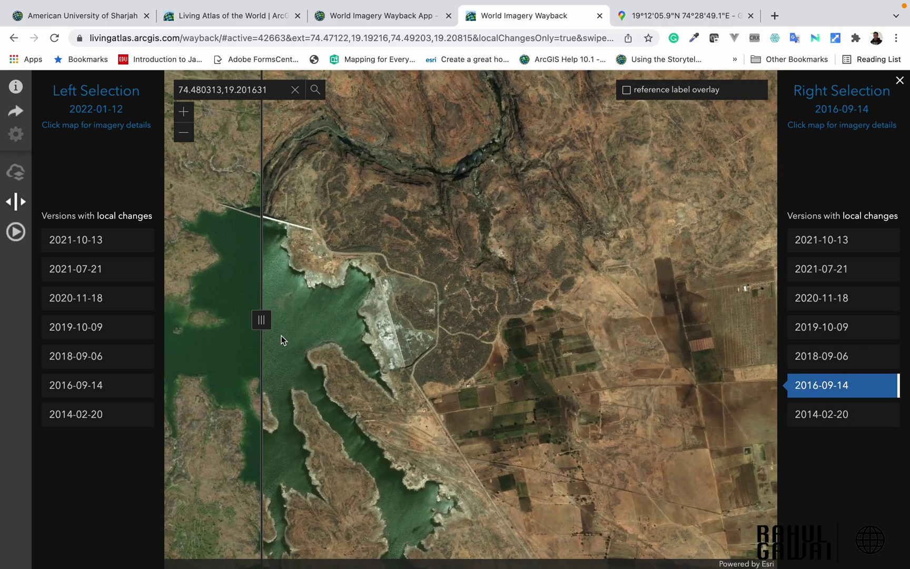
drag(262, 324, 292, 350)
click(546, 323)
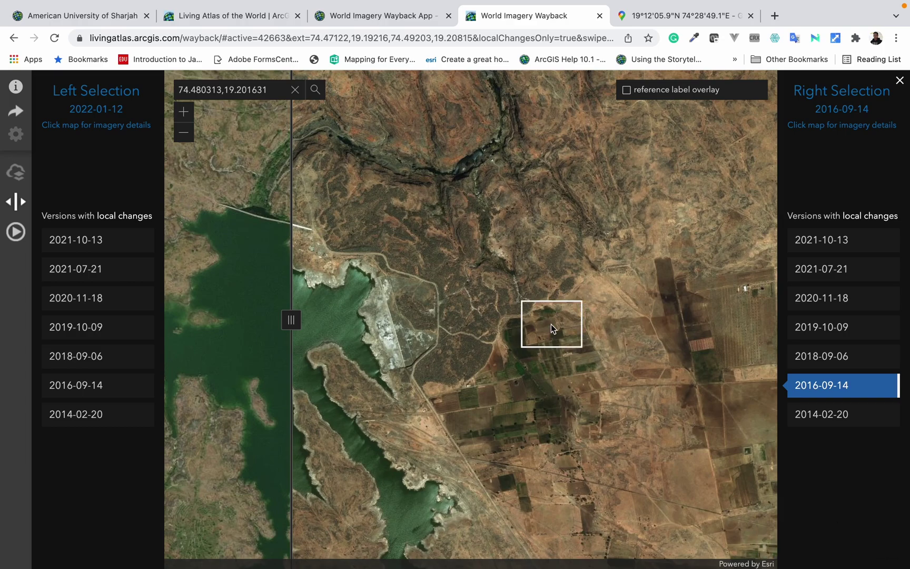
Step: Swipe-compare 2022-01-12 against 2018-09-06, 2021-10-13, and finally 2014-02-20 across the reservoir
click(823, 363)
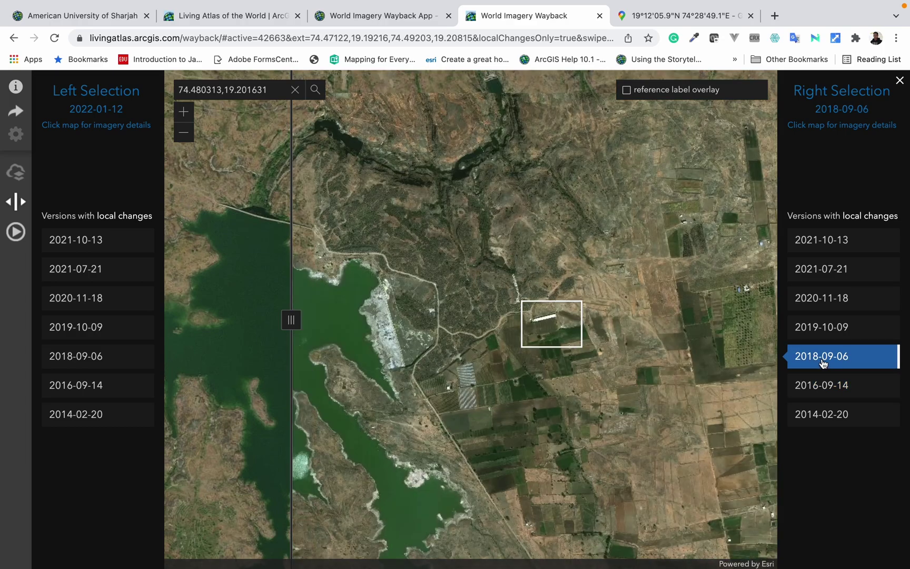
drag(294, 320, 411, 342)
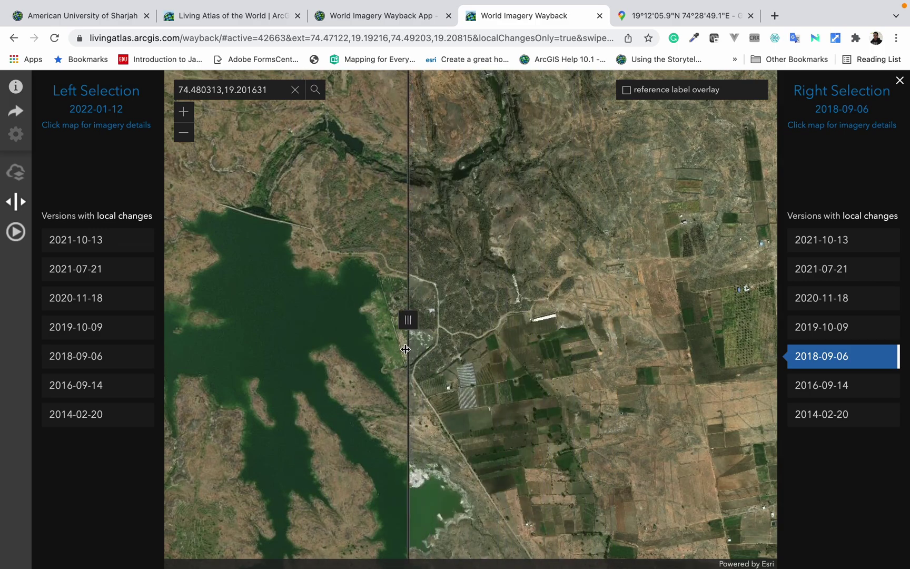
click(828, 245)
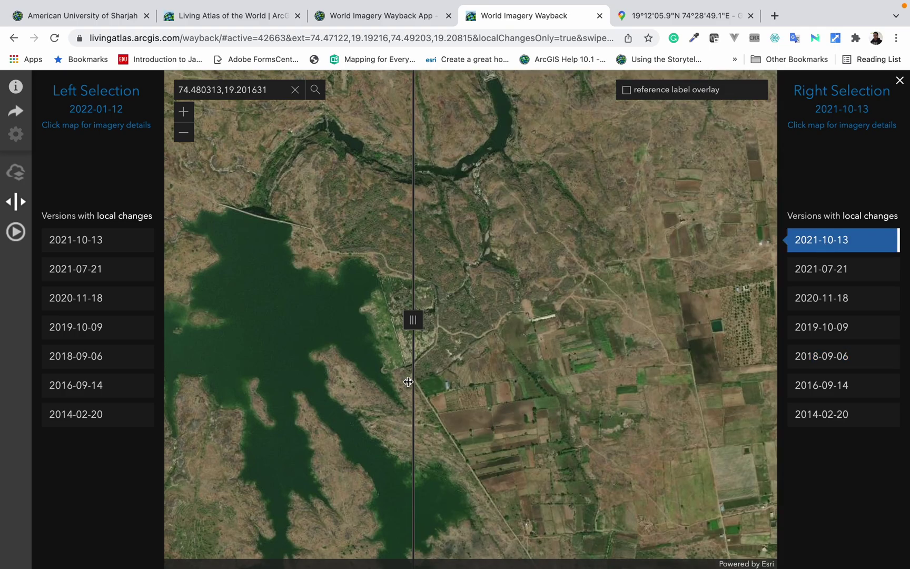
drag(416, 330, 432, 348)
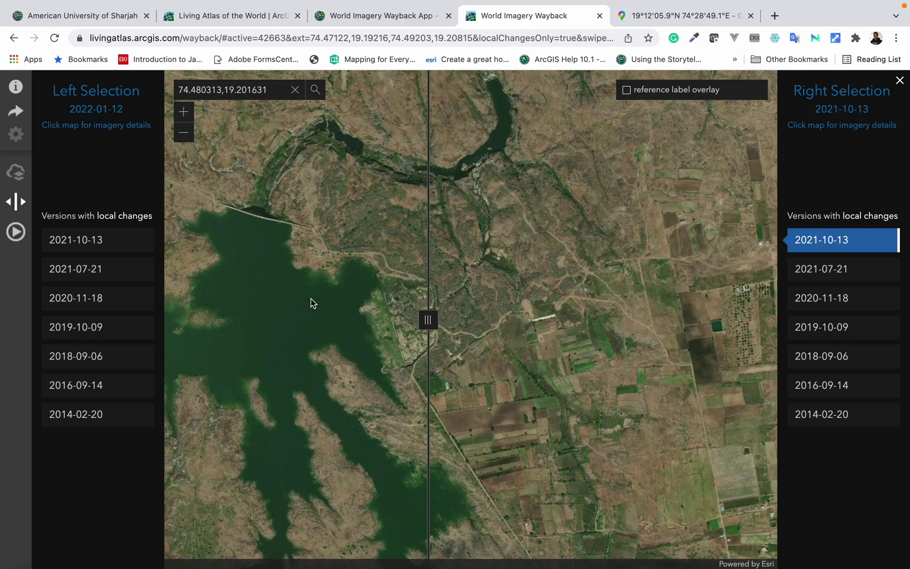
click(828, 416)
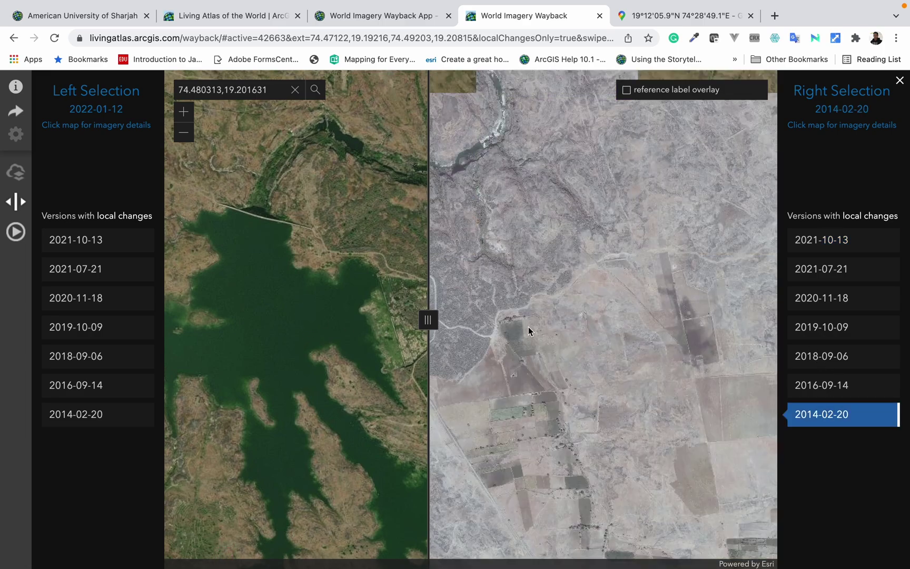
drag(424, 316, 214, 317)
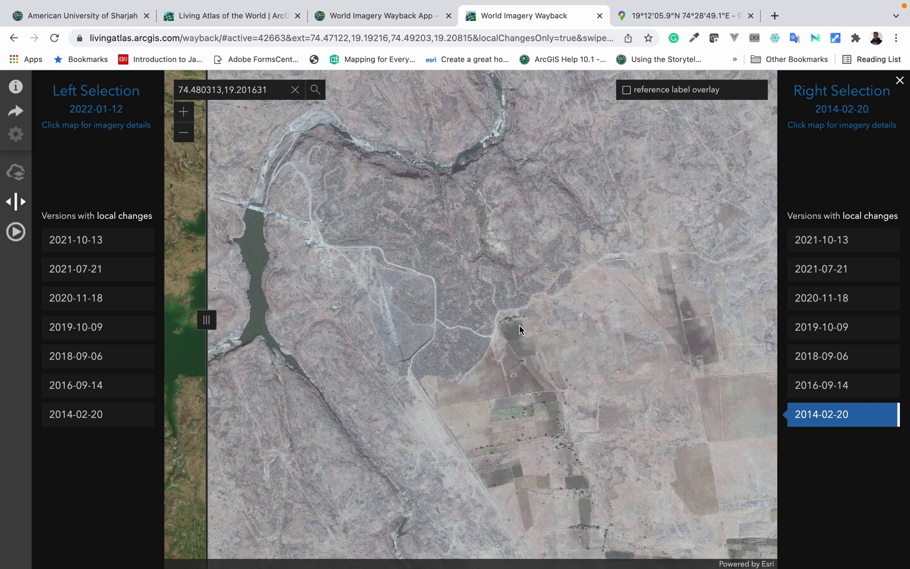
drag(211, 320, 244, 324)
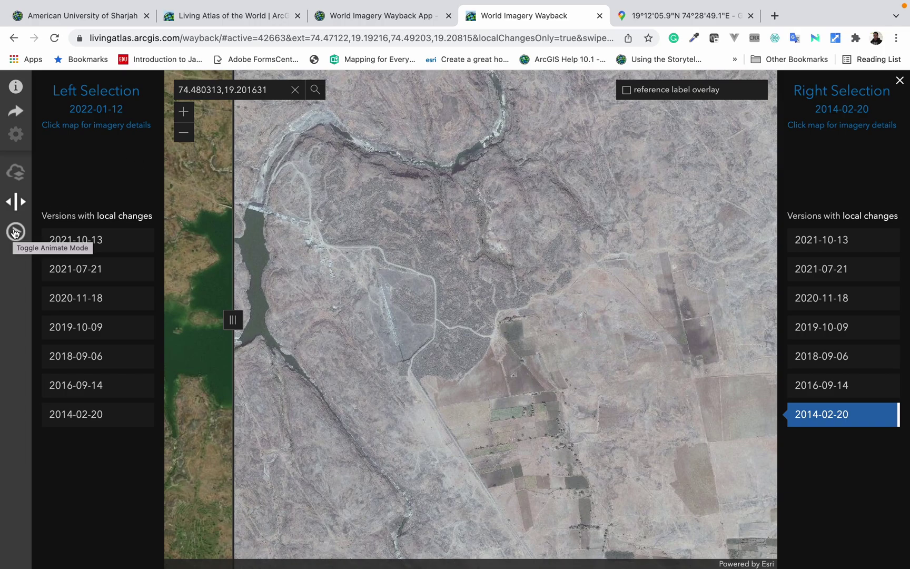
Step: Turn on animate mode and stretch the animation frame over the dam and most of the map
click(15, 232)
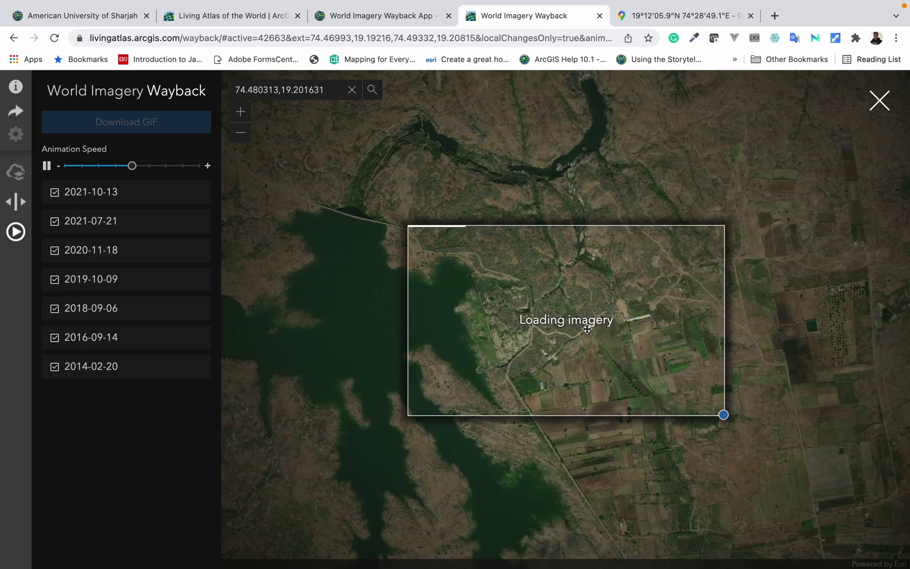
drag(585, 323, 433, 209)
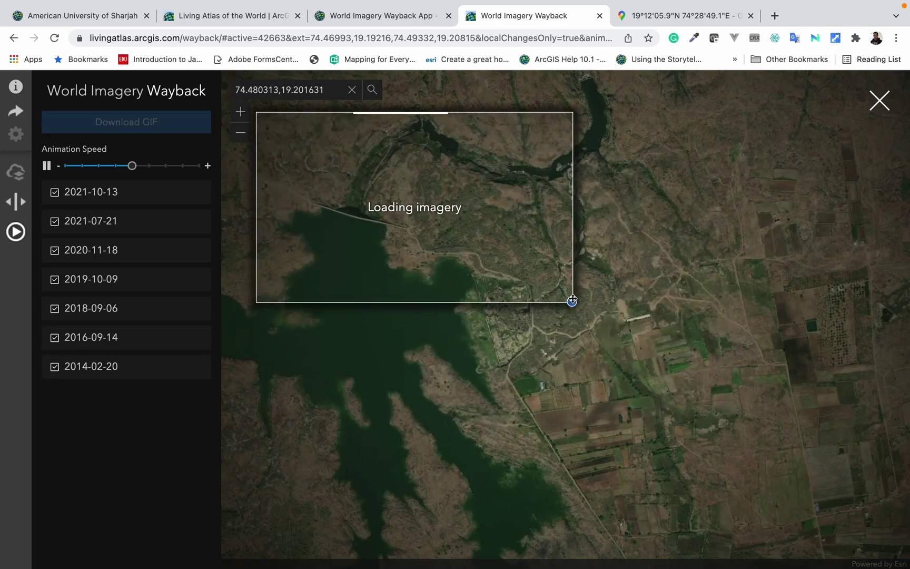
drag(572, 302, 873, 542)
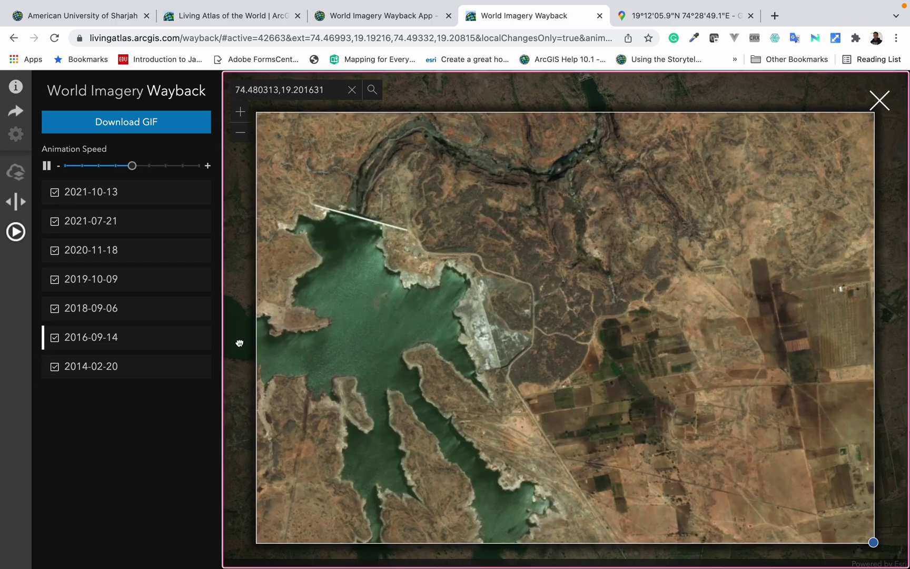
Step: Zoom and pan the map to re-centre the dam and reservoir in the animation area
click(234, 354)
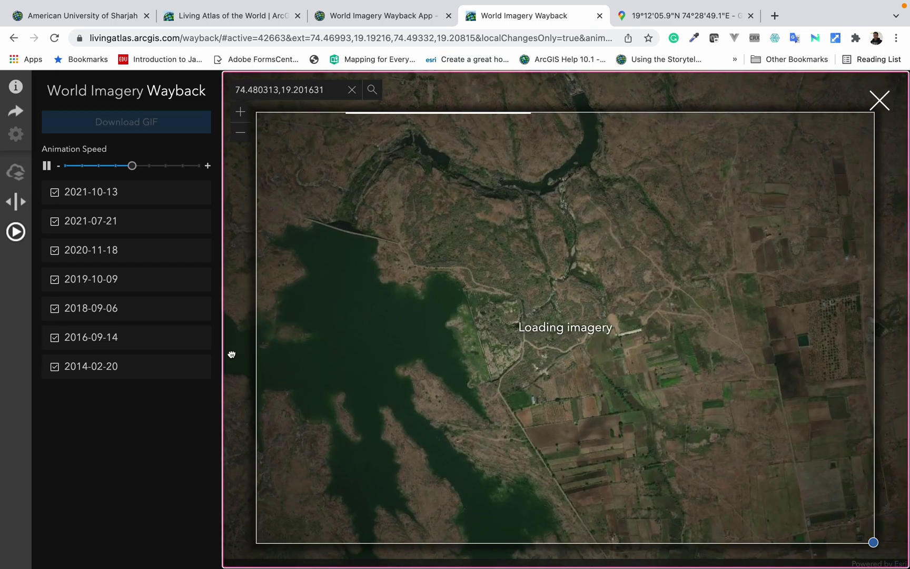
scroll(233, 354, up, 2)
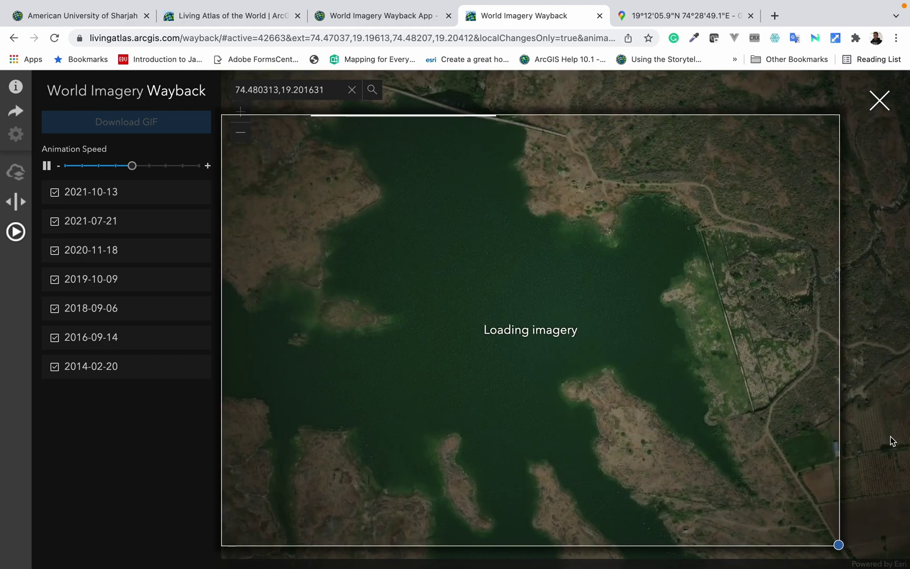
drag(887, 438, 850, 454)
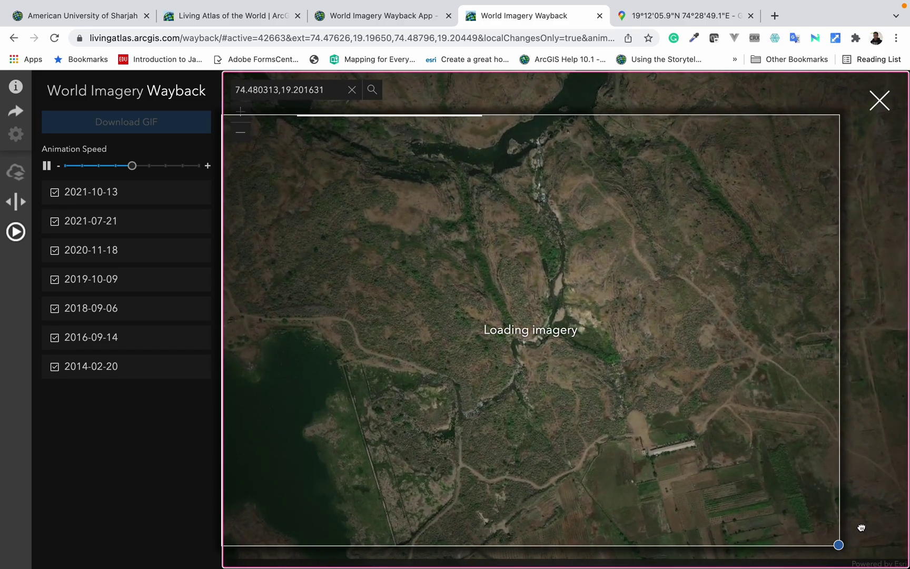
scroll(869, 381, down, 1)
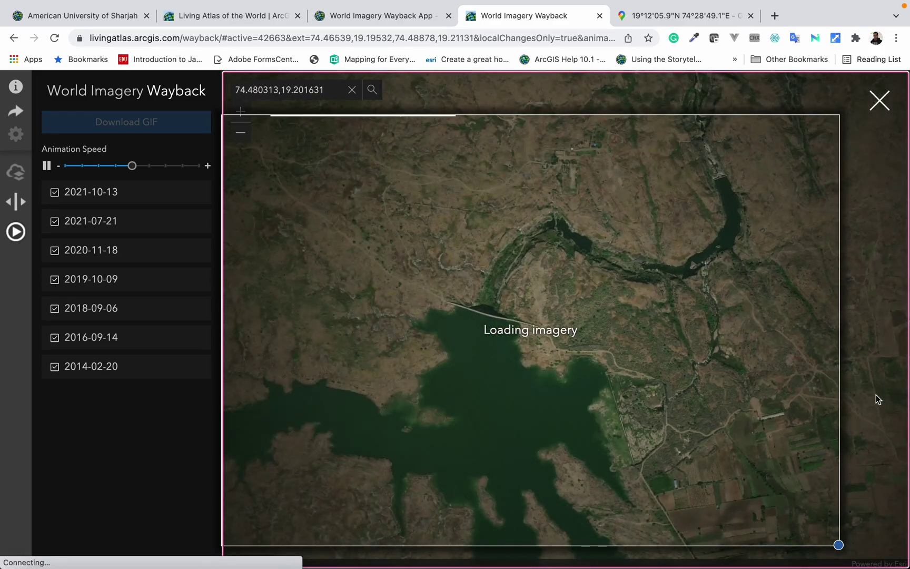
drag(861, 401, 825, 391)
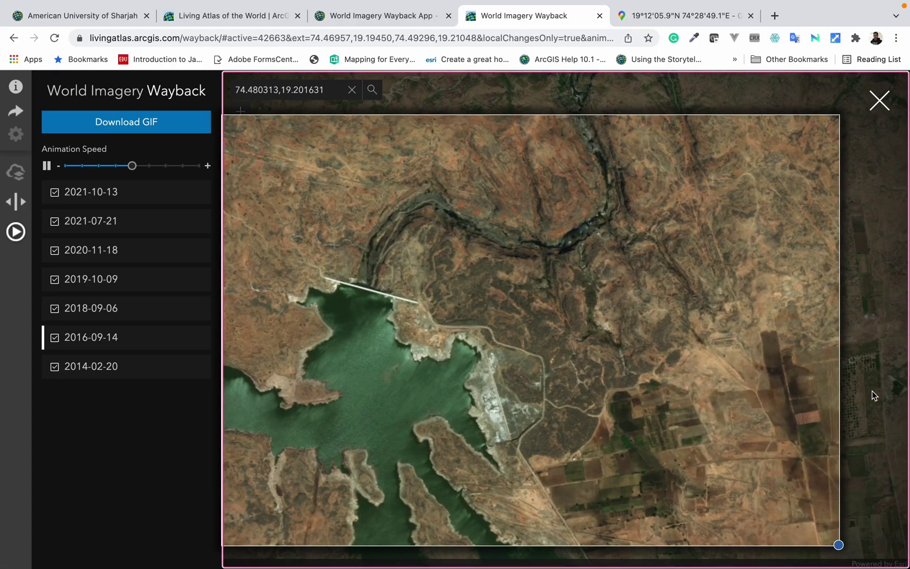
Step: Fine-tune the dam framing and leave the Animation Speed slider at its second, slower tick
drag(872, 395, 864, 387)
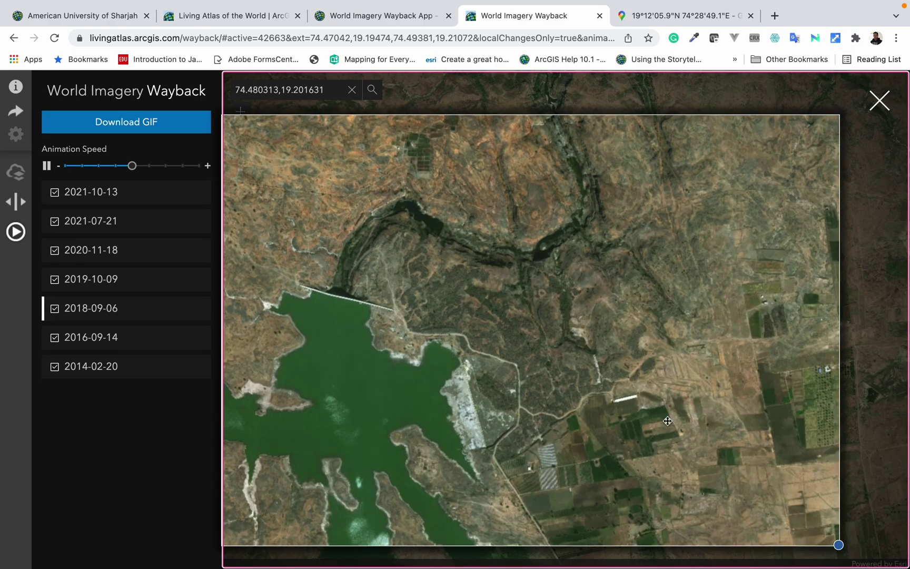
drag(132, 167, 99, 166)
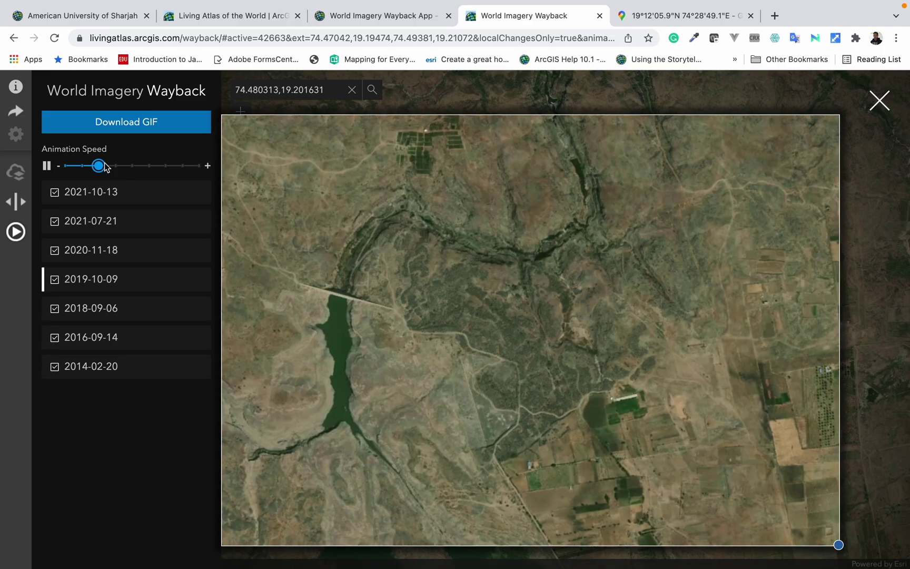
drag(99, 166, 199, 166)
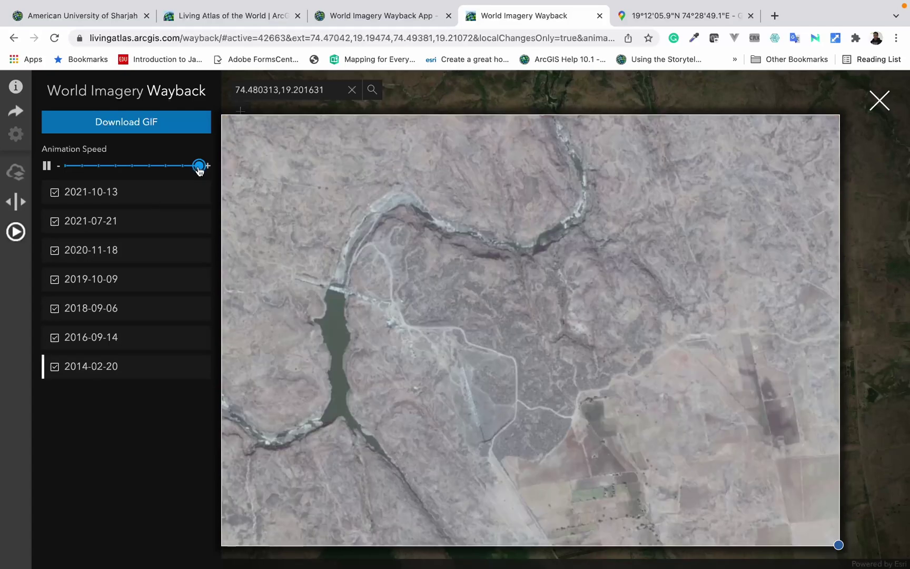
drag(199, 166, 115, 168)
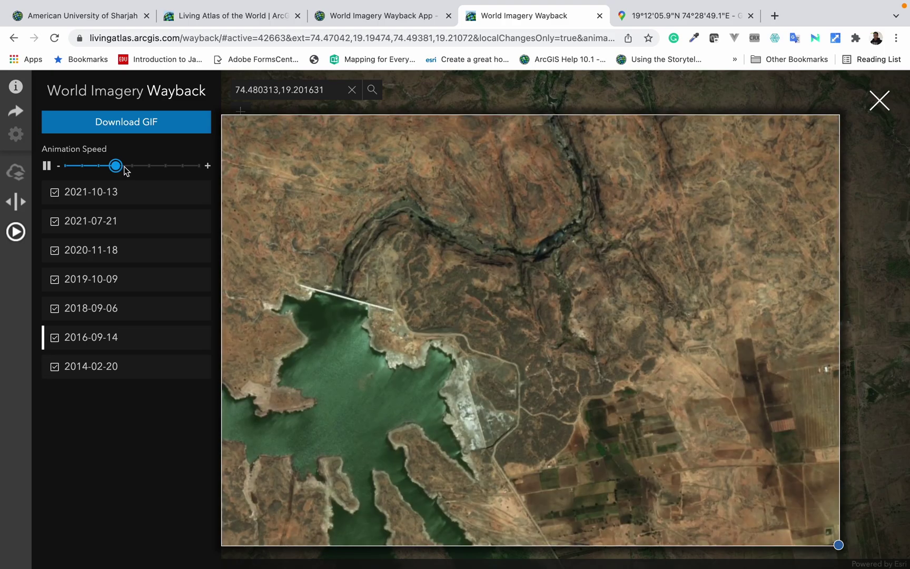
drag(115, 167, 99, 167)
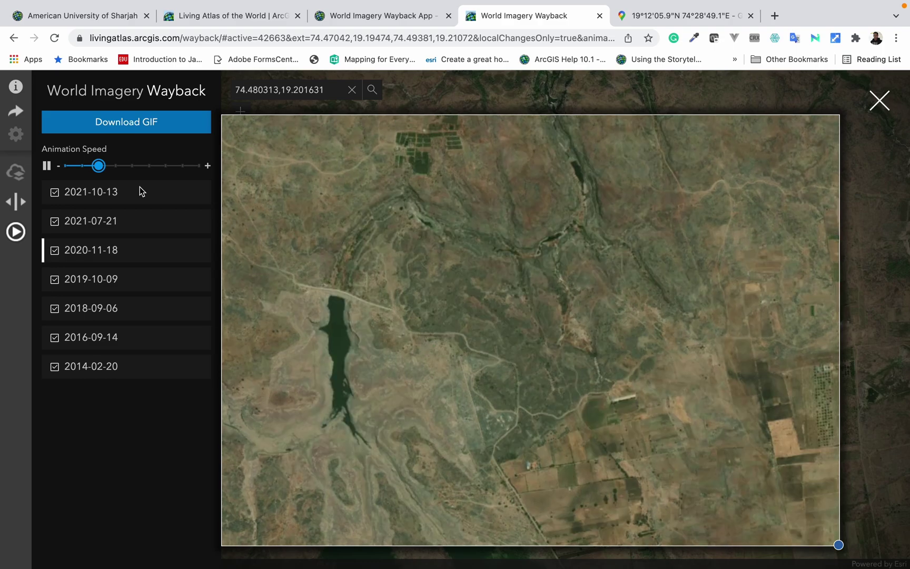
click(129, 124)
Step: Download the GIF as 'wayback-imagery-animation_Kalu Dam' and open the downloaded file
click(504, 330)
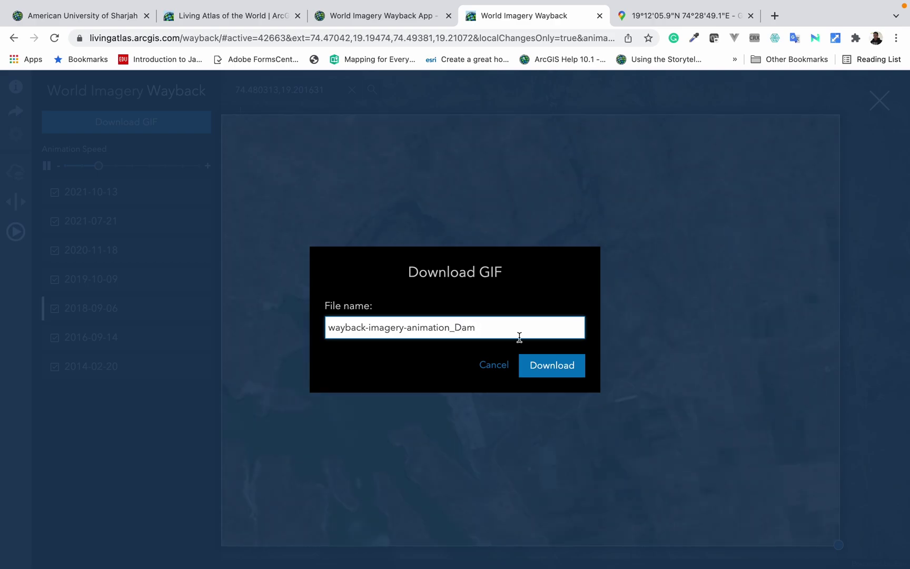
click(554, 369)
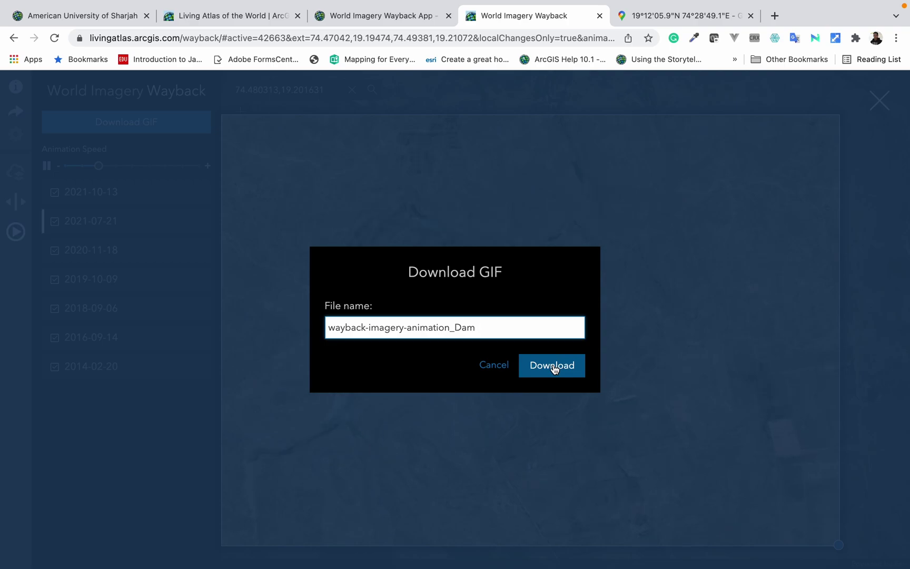
click(456, 329)
text(Kalu)
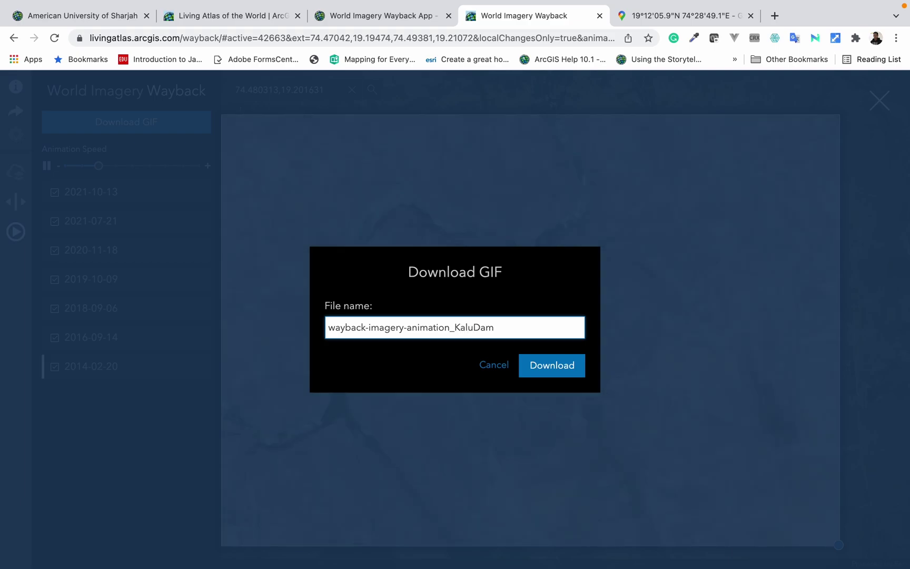
click(543, 368)
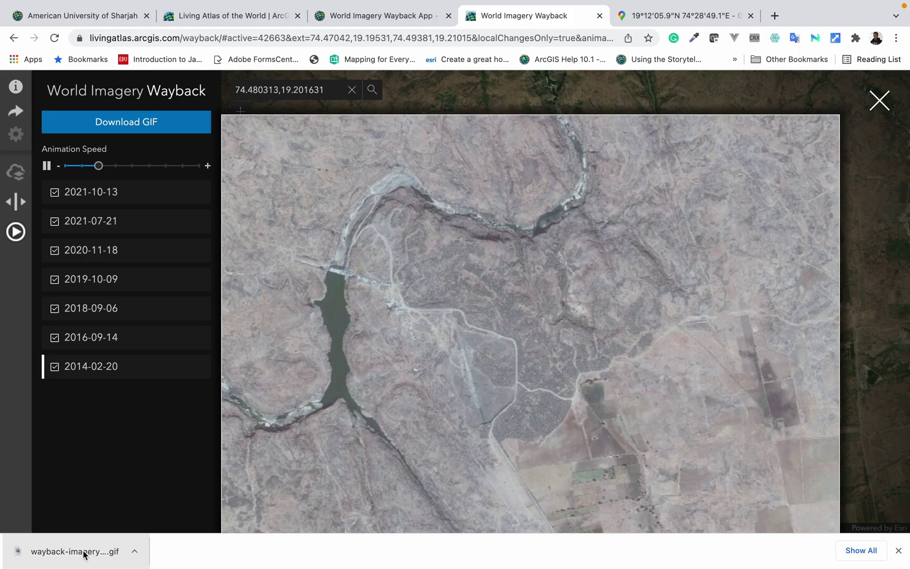
click(84, 554)
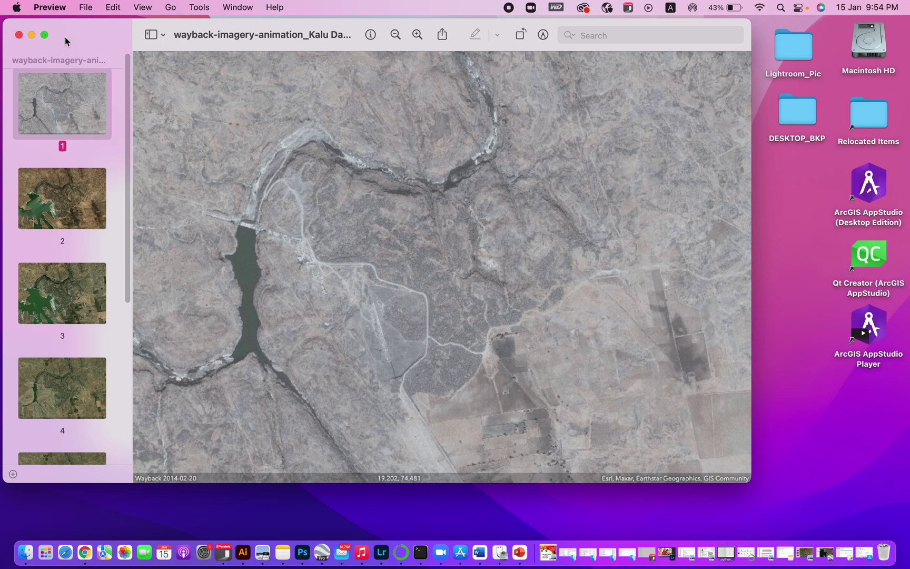
Step: Step through the GIF frames in Preview with the Down arrow, past 2016-09-14 to 2018-09-06
key(Down)
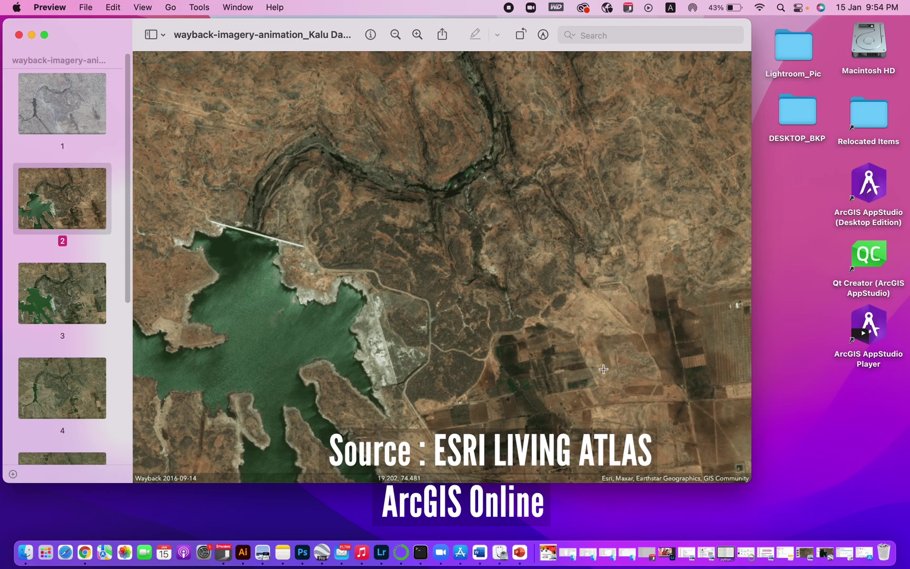
key(Down)
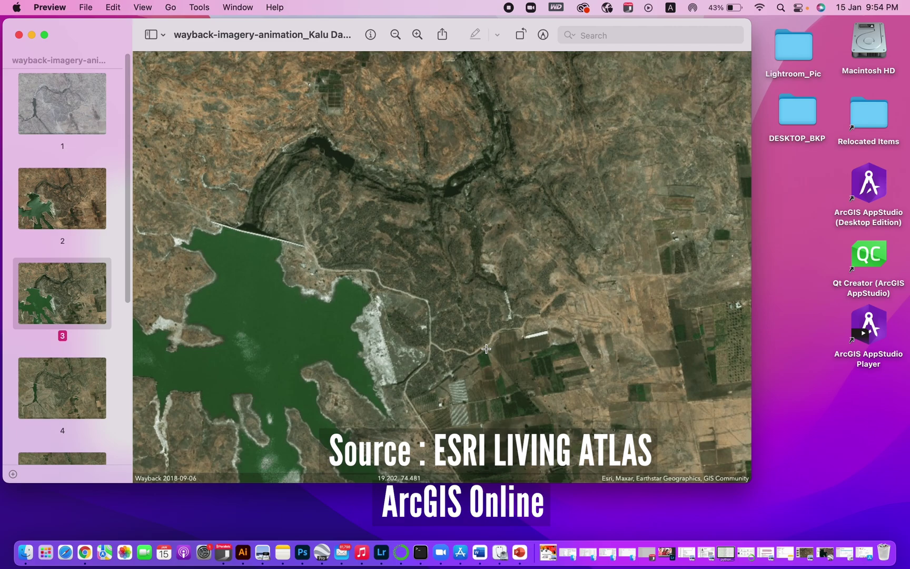
key(Down)
key(Down)
key(Down)
key(Down)
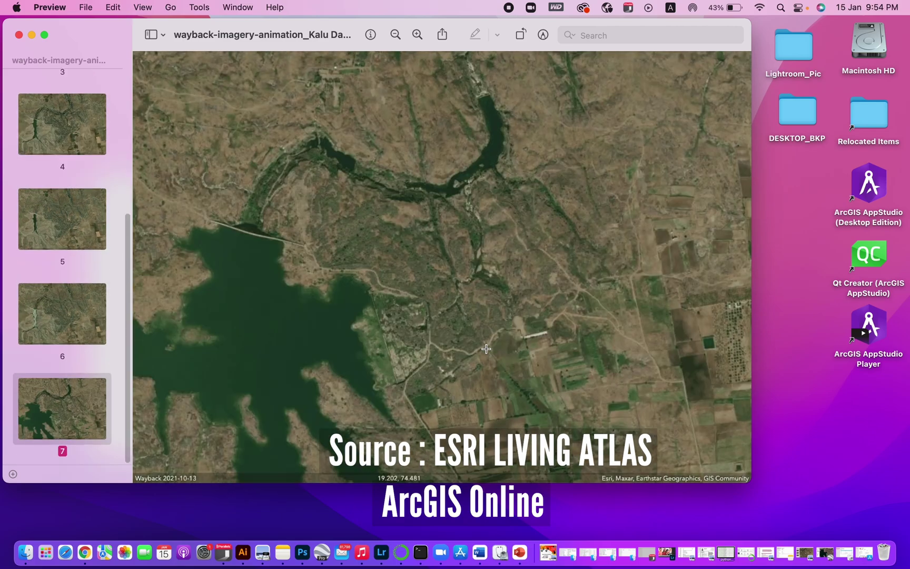